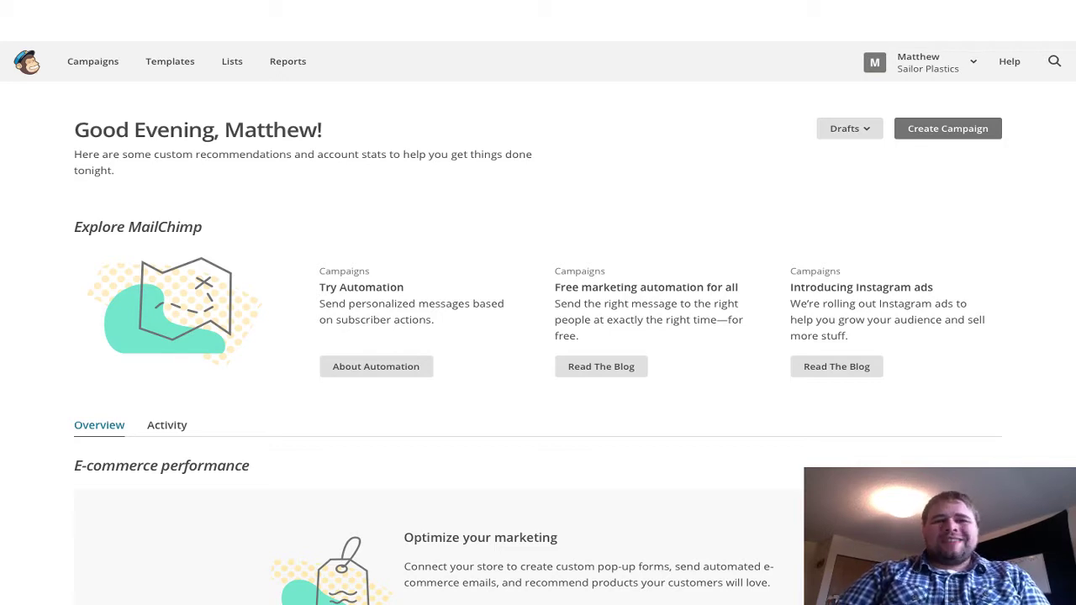
# Switch to ClickFunnels and open the account's API integrations settings
pyautogui.hotkey('ctrl', 'Tab')
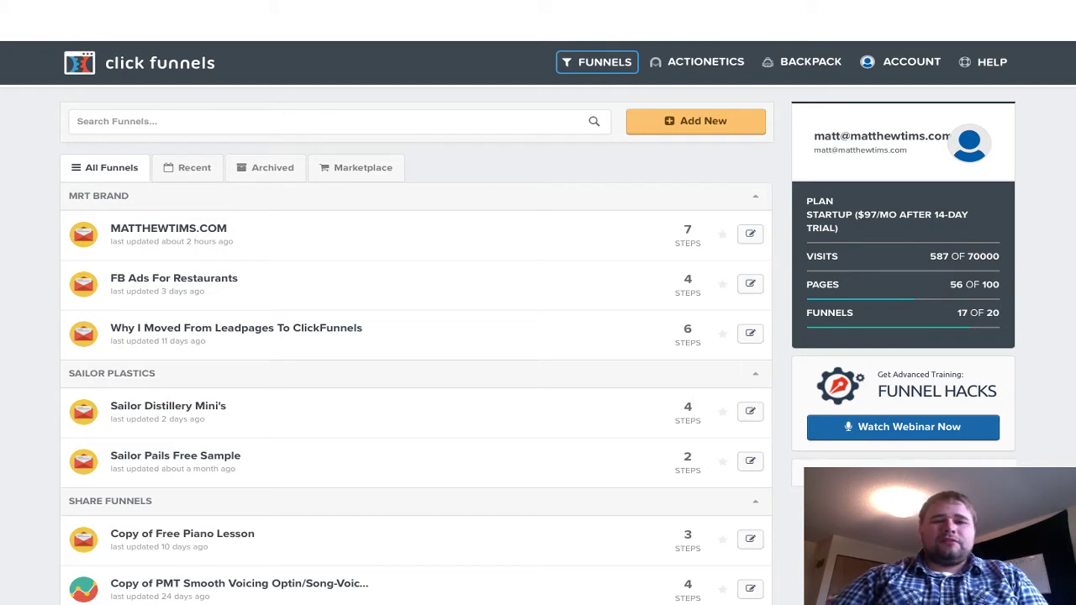
pyautogui.moveTo(900, 62)
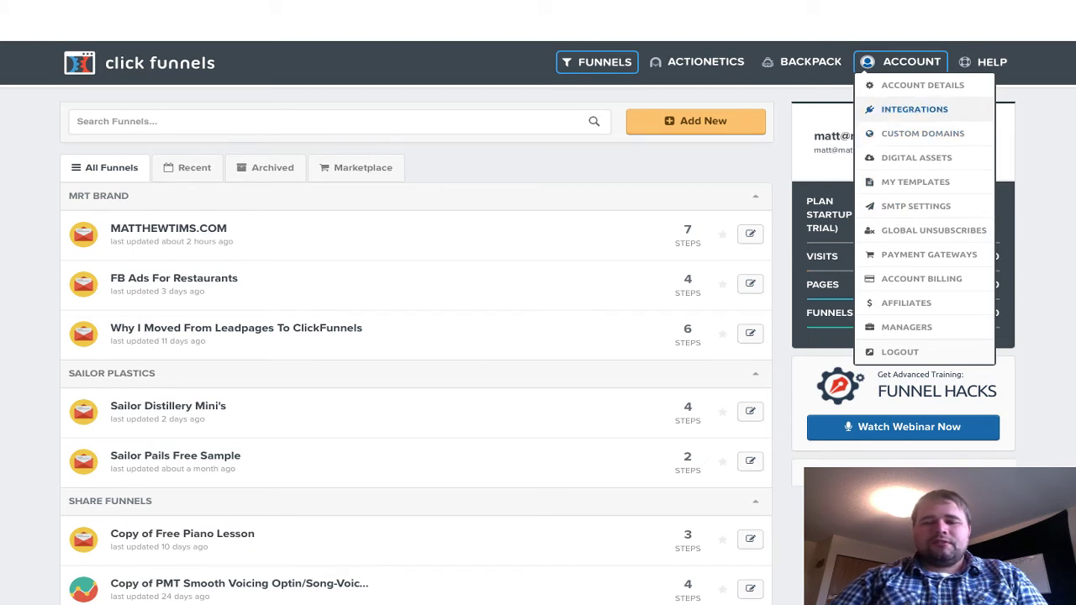
pyautogui.click(914, 109)
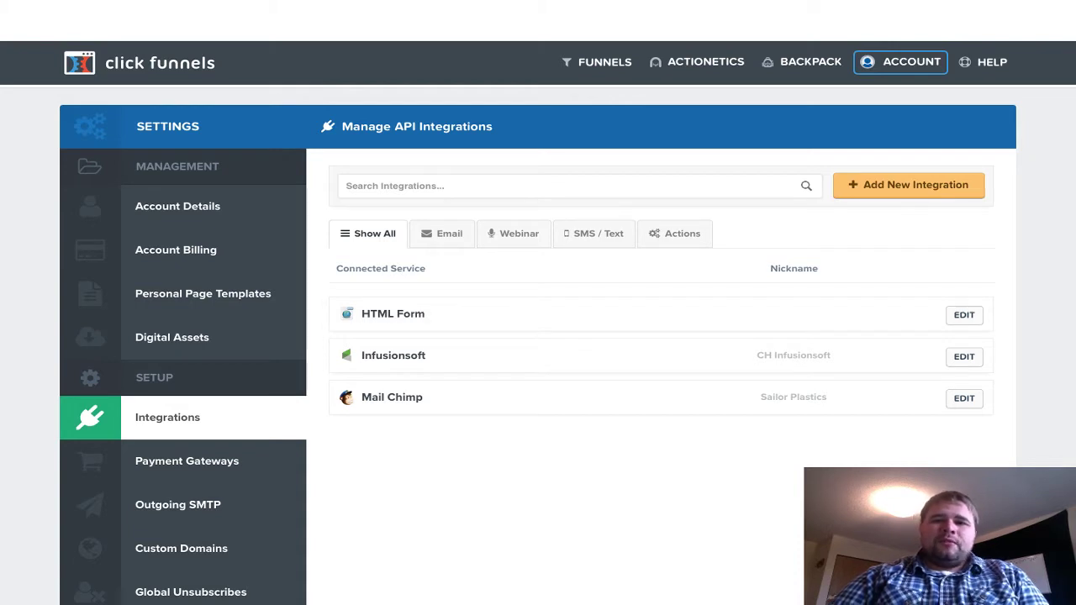
pyautogui.click(908, 185)
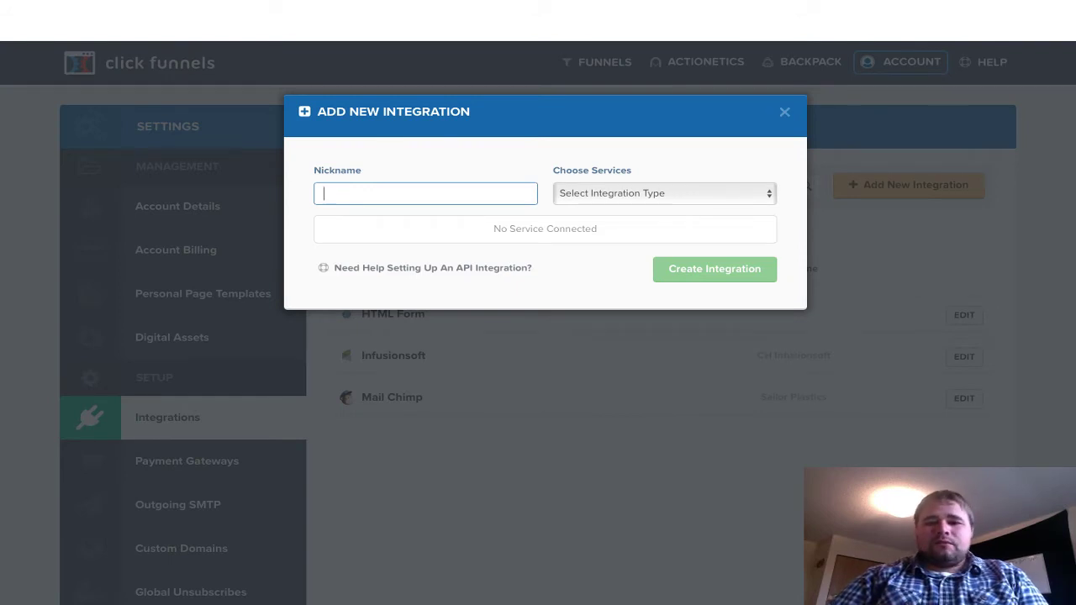
pyautogui.click(784, 112)
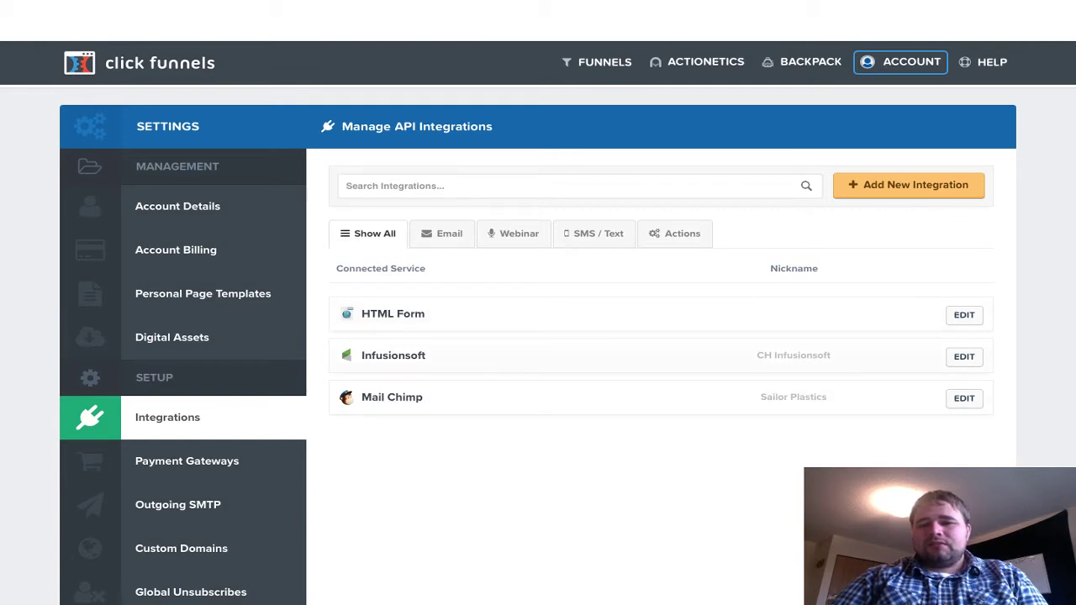
pyautogui.moveTo(756, 356); pyautogui.dragTo(830, 356)
pyautogui.moveTo(828, 397); pyautogui.dragTo(759, 397)
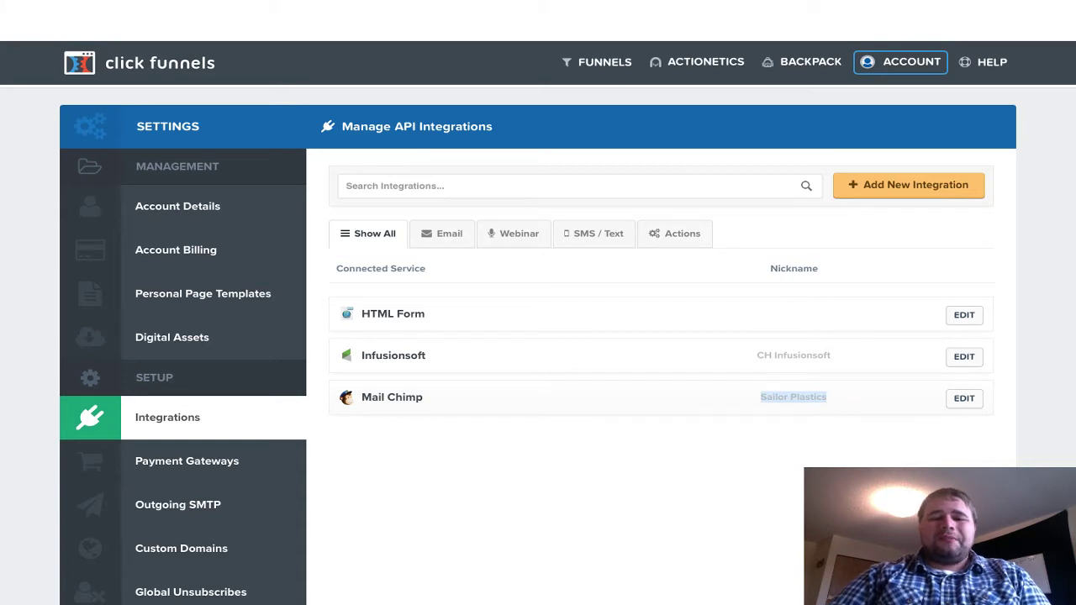
pyautogui.click(759, 397)
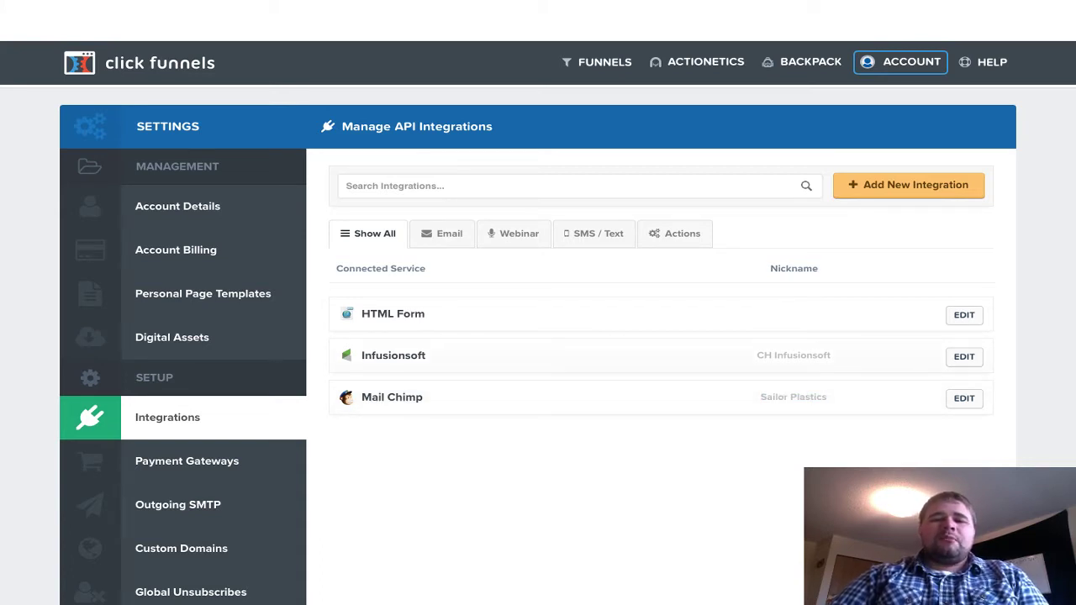
pyautogui.moveTo(756, 355); pyautogui.dragTo(829, 355)
pyautogui.click(828, 355)
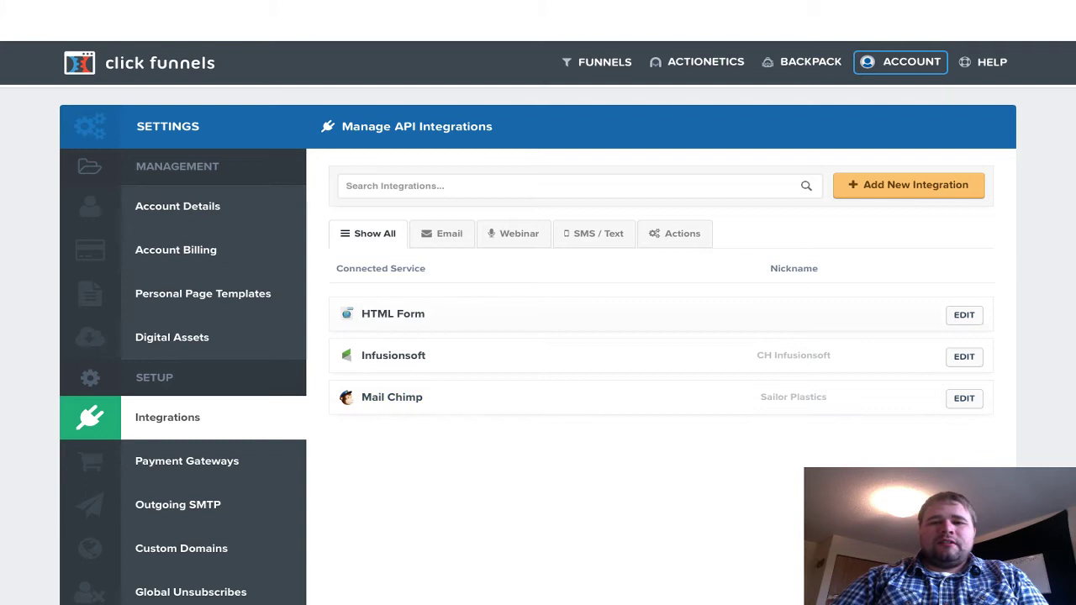
# Start a new integration nicknamed Test and choose Mailchimp as its service
pyautogui.click(907, 185)
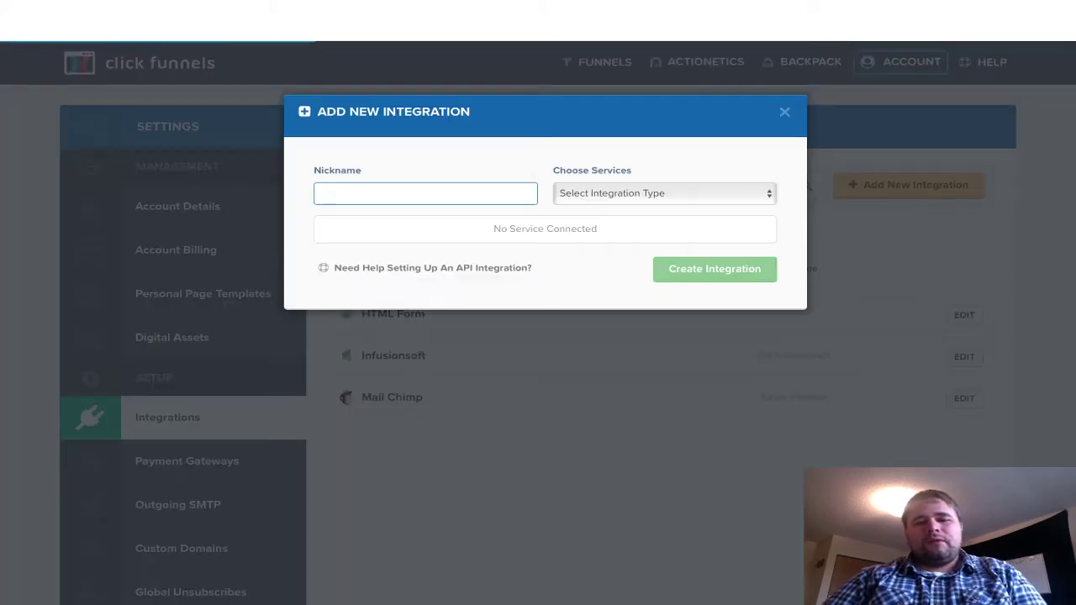
pyautogui.write('Test')
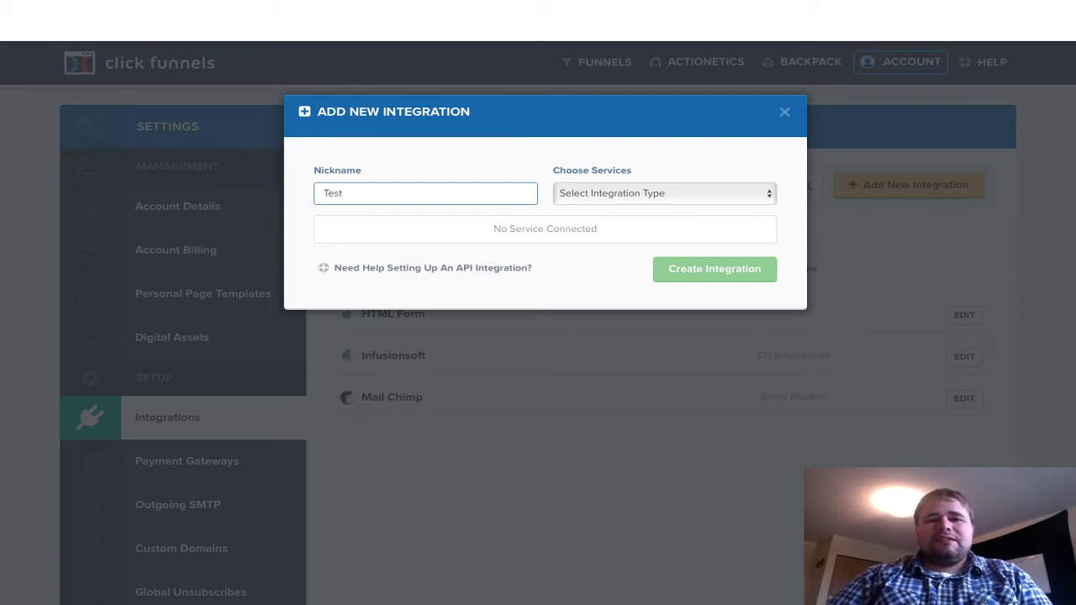
pyautogui.press('Tab')
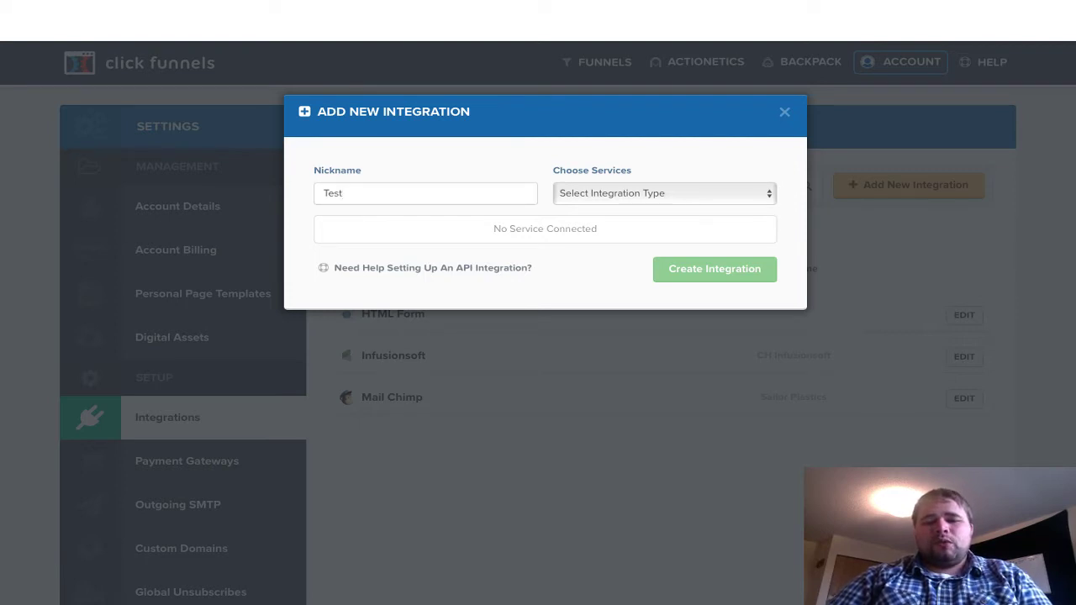
pyautogui.click(664, 193)
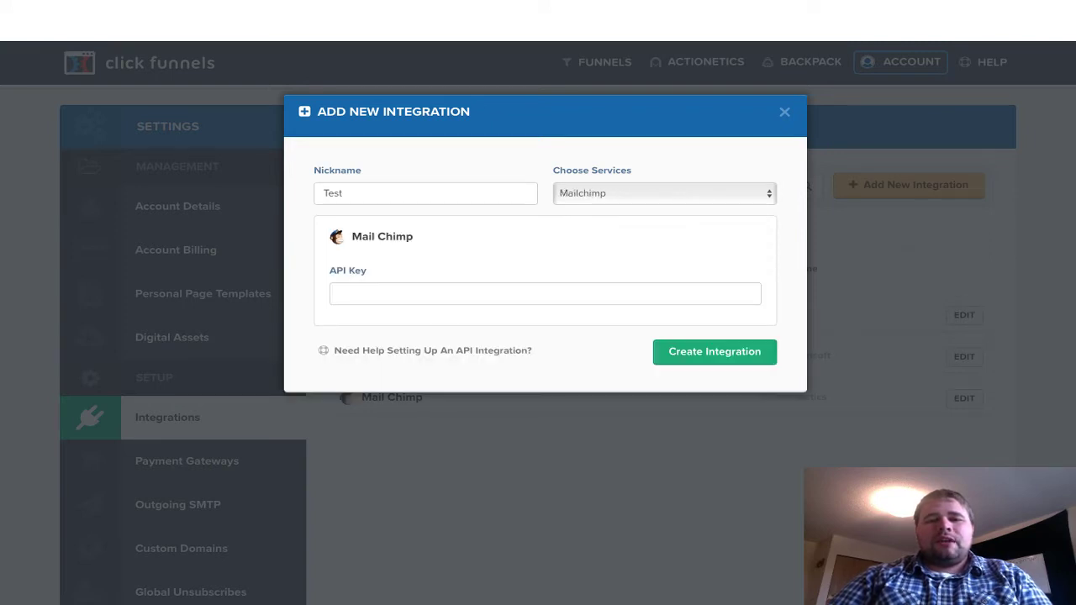
pyautogui.click(339, 293)
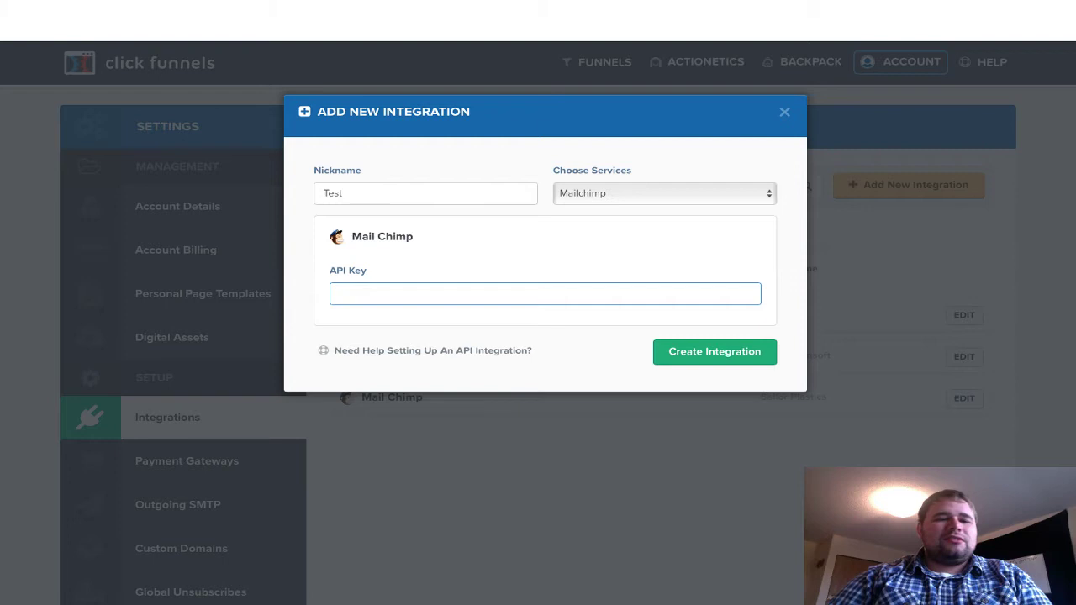
# Try a placeholder entry in the integration's API key field, and clear the field again
pyautogui.write('asdfasdfasdf')
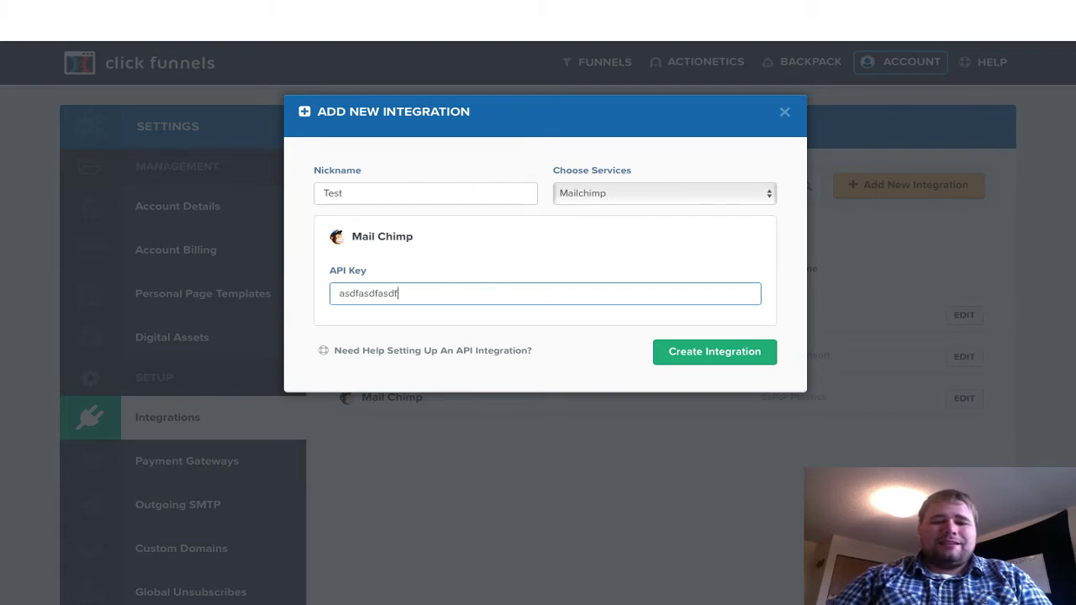
pyautogui.press('BackSpace')
pyautogui.press('BackSpace')
pyautogui.press('BackSpace')
pyautogui.press('BackSpace')
pyautogui.press('BackSpace')
pyautogui.press('BackSpace')
pyautogui.press('BackSpace')
pyautogui.press('BackSpace')
pyautogui.press('BackSpace')
pyautogui.press('BackSpace')
pyautogui.press('BackSpace')
pyautogui.press('BackSpace')
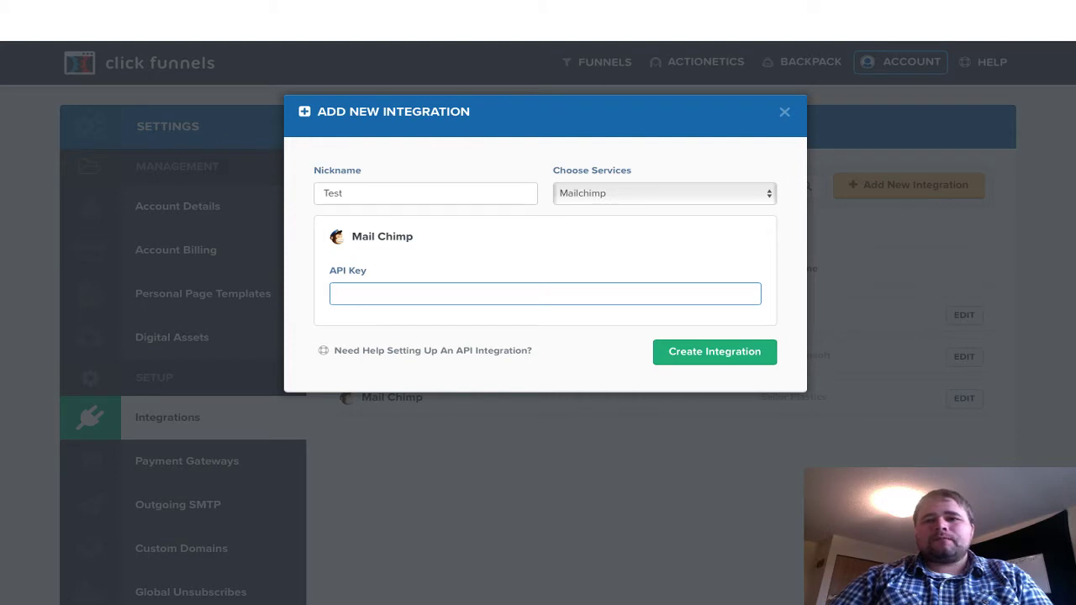
# Switch to MailChimp and open the API keys page of the Sailor Plastics account
pyautogui.hotkey('ctrl', 'Tab')
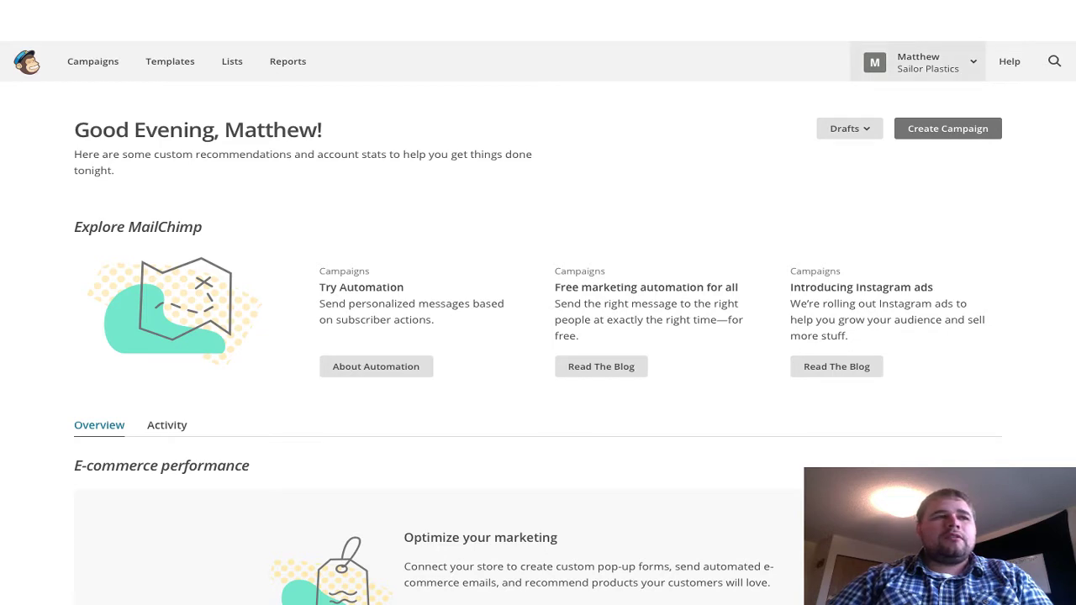
pyautogui.click(920, 62)
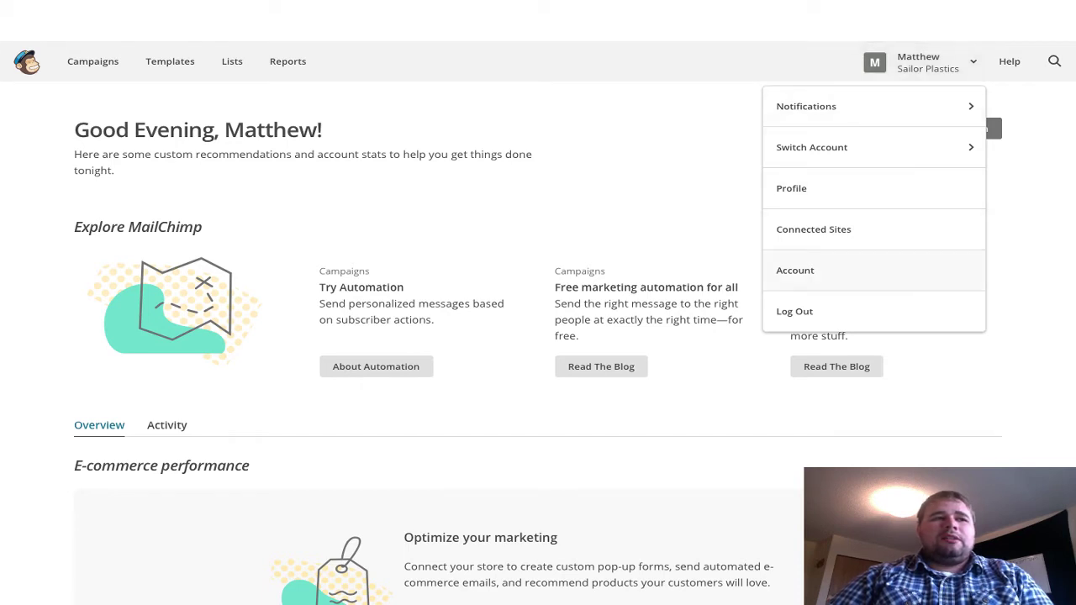
pyautogui.click(795, 269)
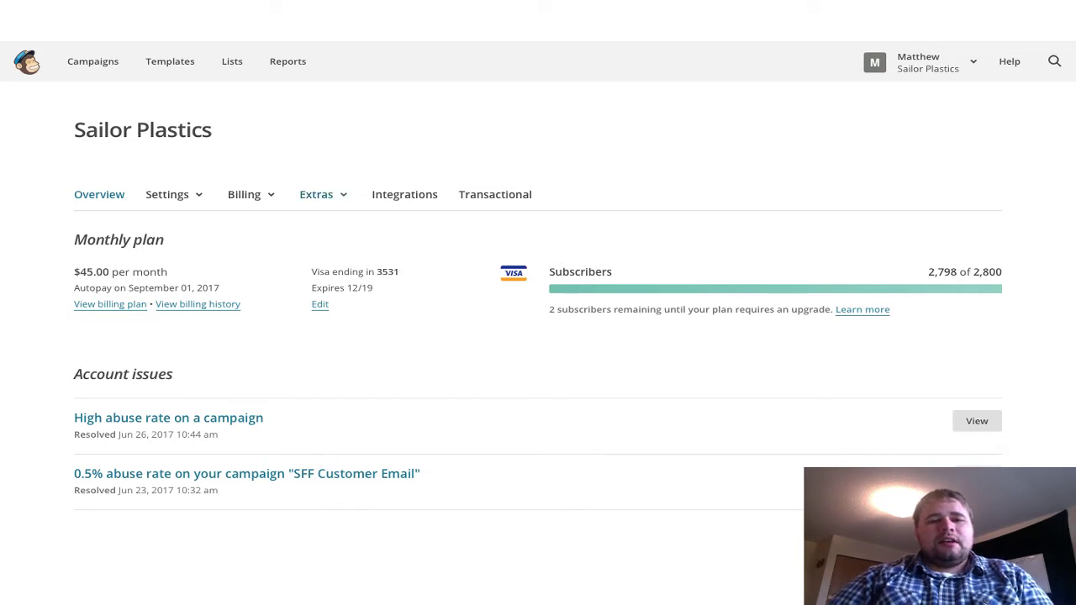
pyautogui.click(323, 194)
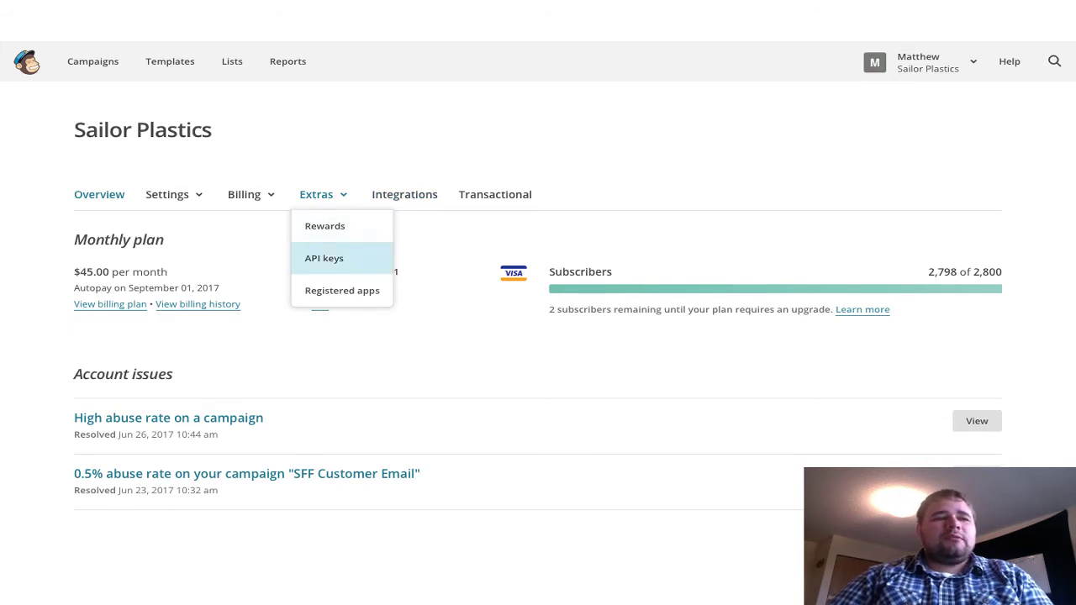
pyautogui.click(324, 258)
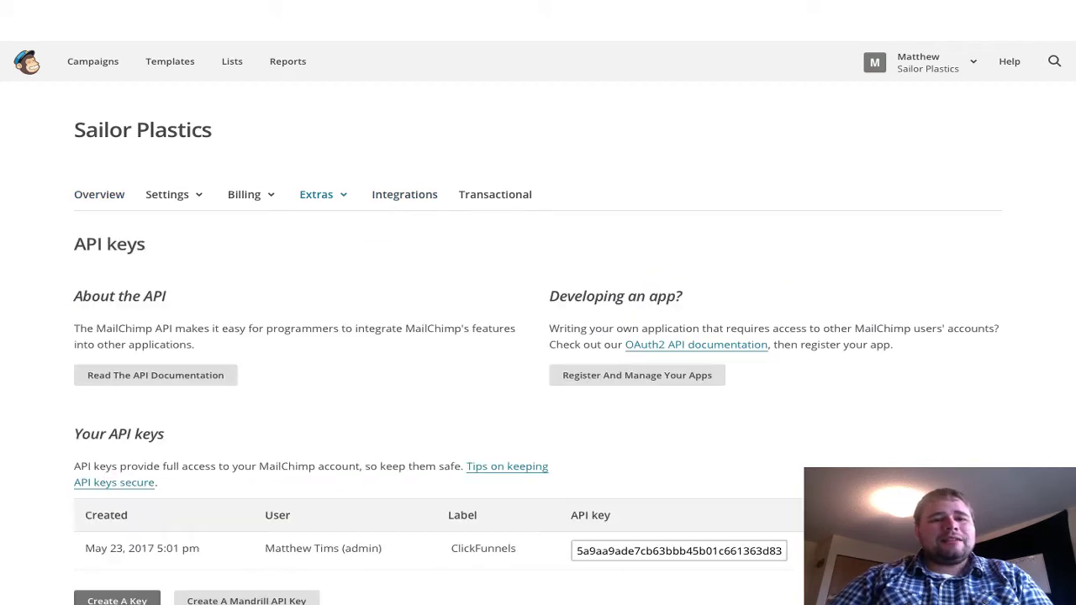
# Create a new API key for the MailChimp account and label it Test API
pyautogui.scroll(-3, 538, 336)
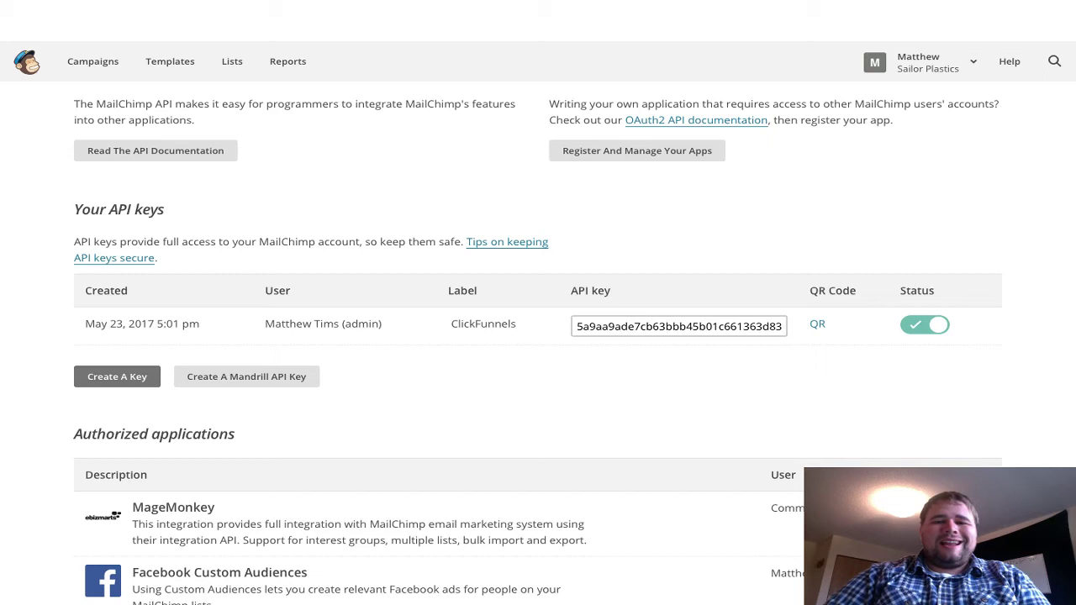
pyautogui.scroll(-1, 538, 336)
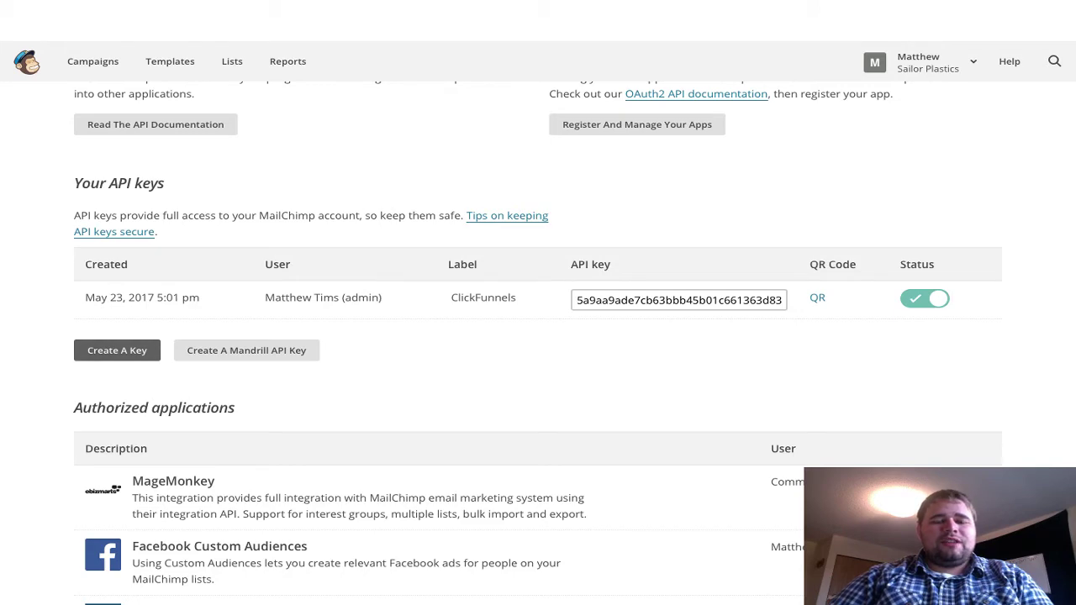
pyautogui.click(117, 349)
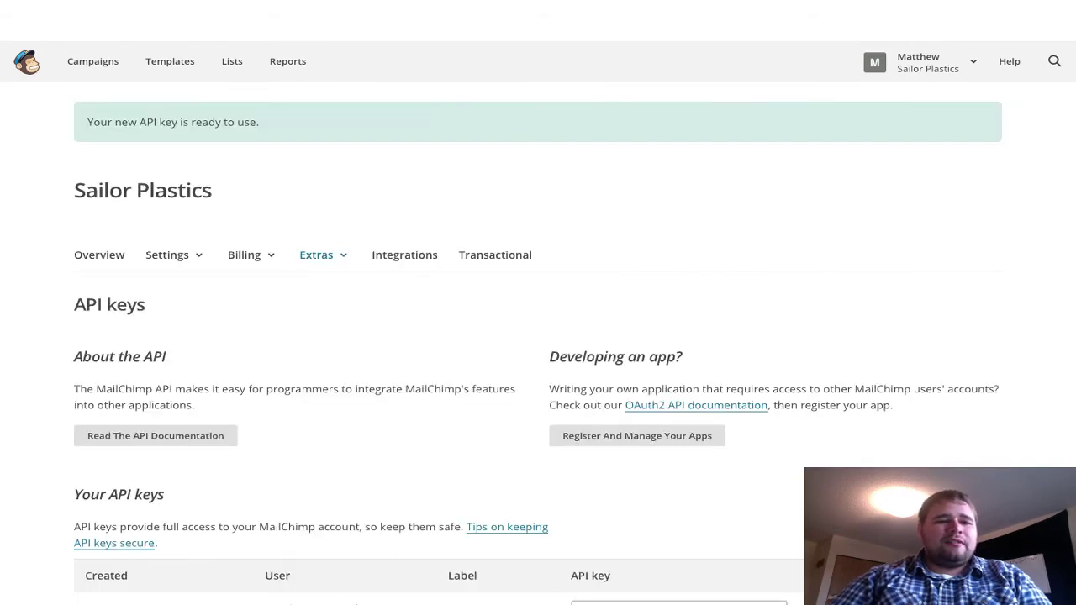
pyautogui.scroll(-4, 538, 350)
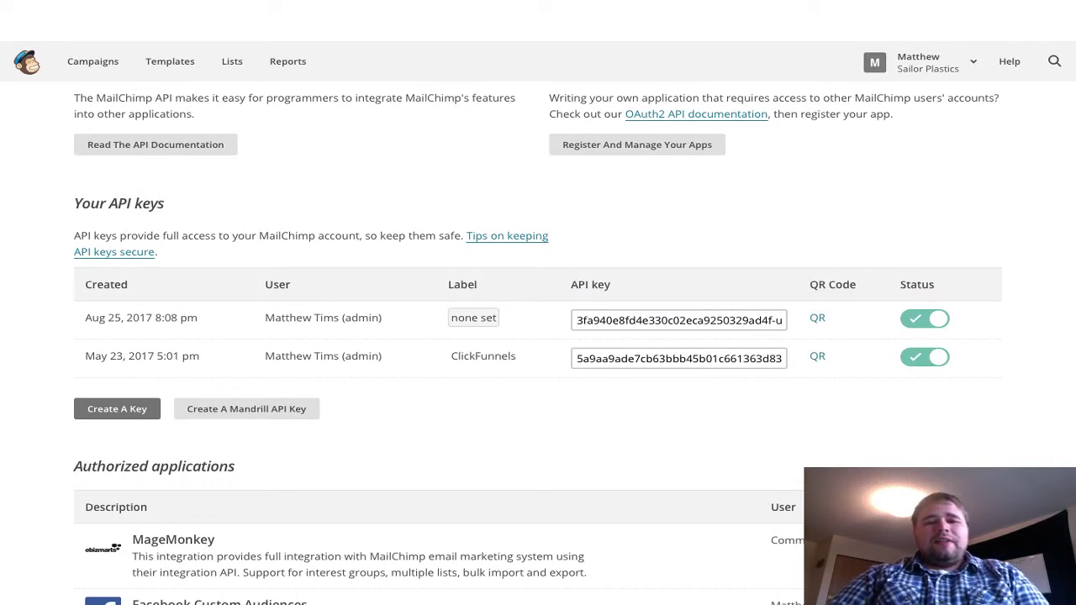
pyautogui.click(473, 318)
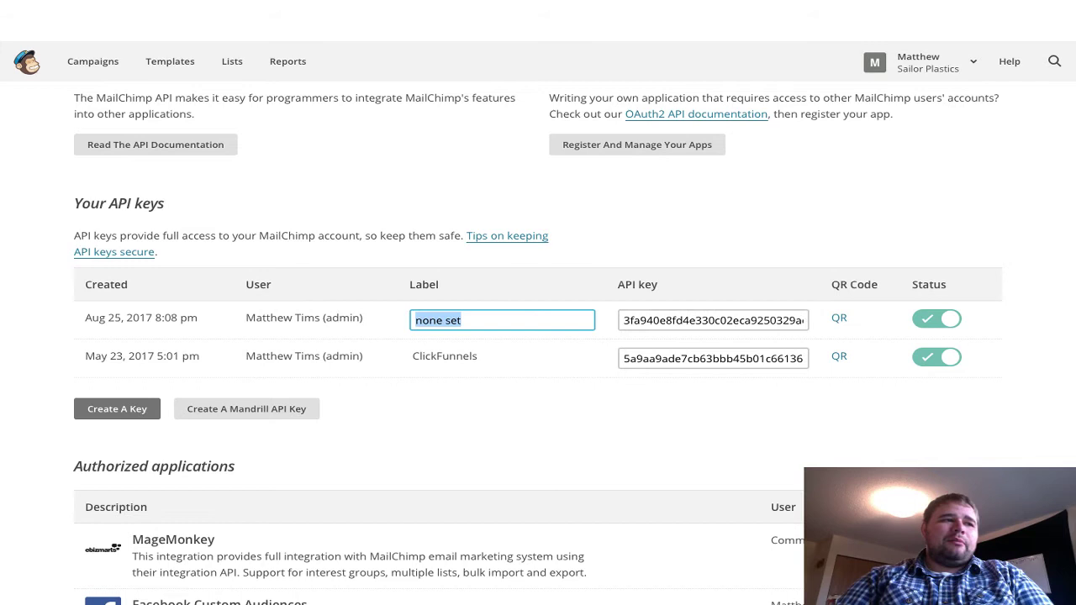
pyautogui.write('Test API')
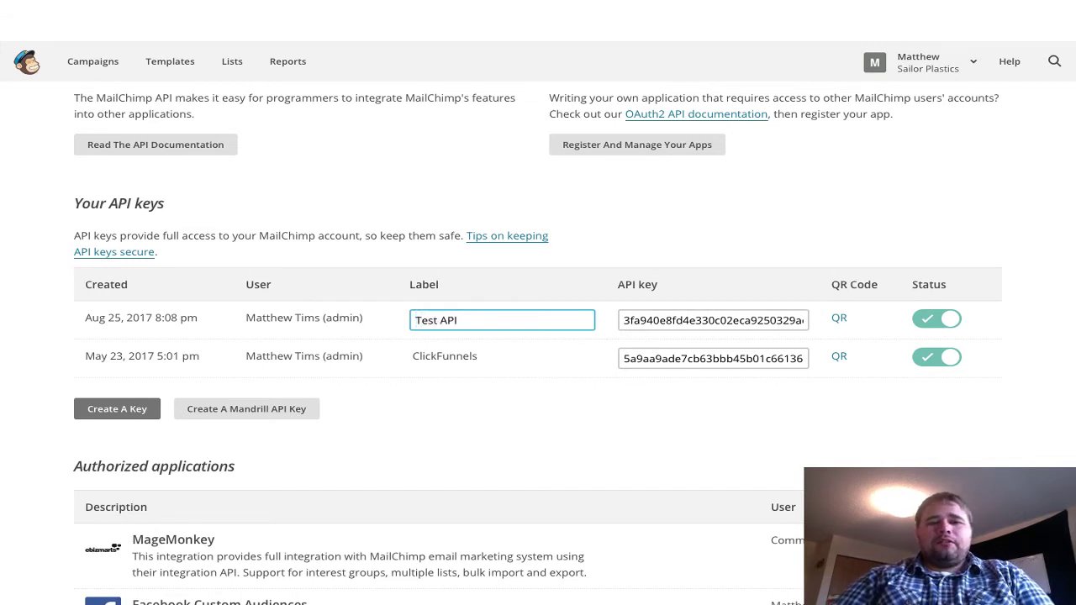
pyautogui.press('Return')
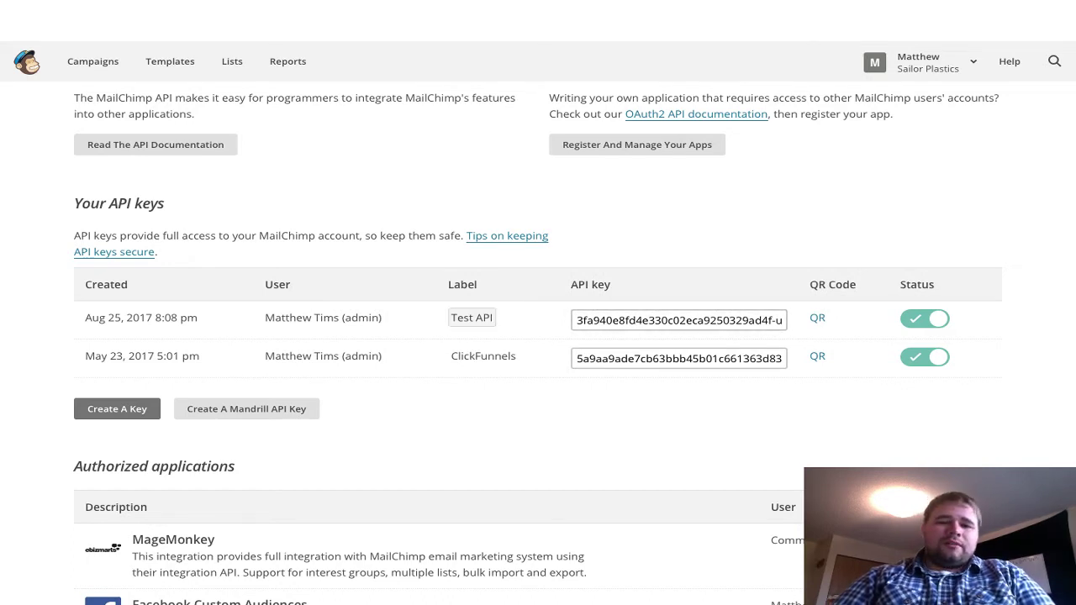
# Copy the Test API key, paste it into the API key field of the new ClickFunnels integration, and create the integration
pyautogui.click(678, 320)
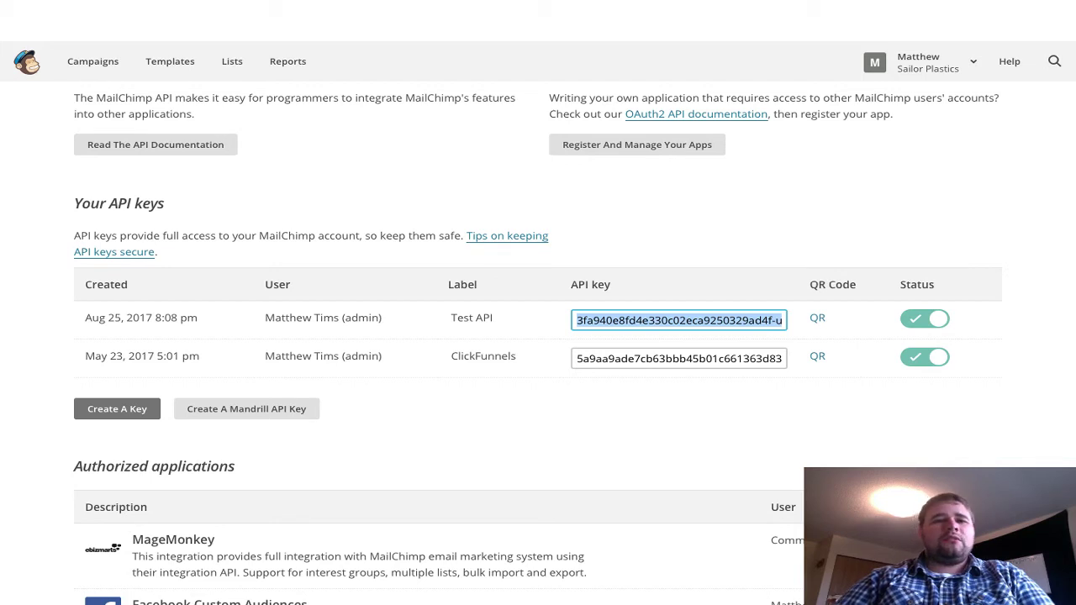
pyautogui.hotkey('ctrl', 'Tab')
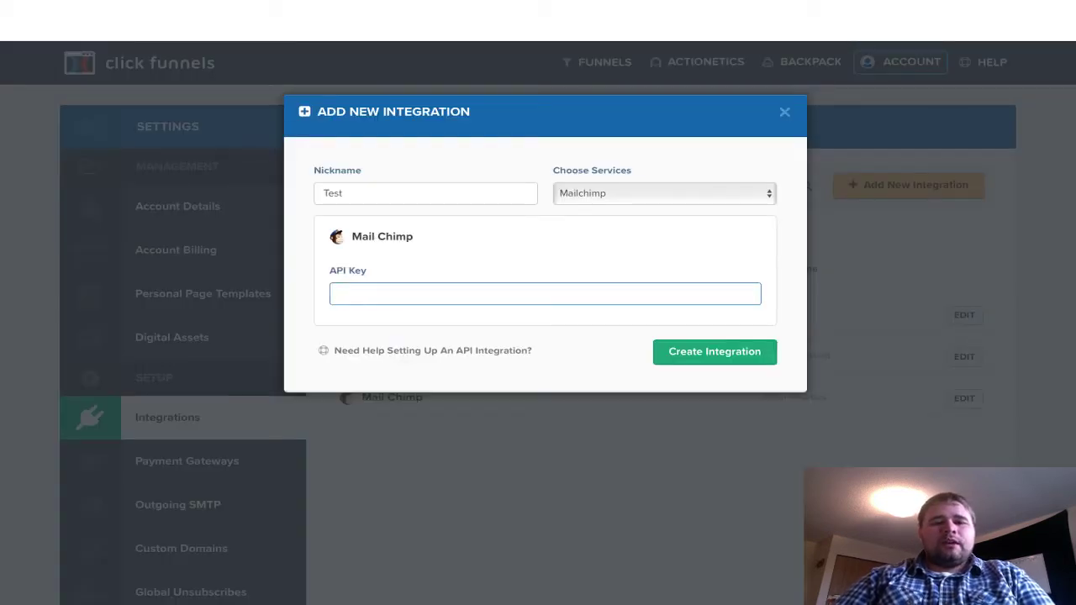
pyautogui.hotkey('ctrl', 'v')
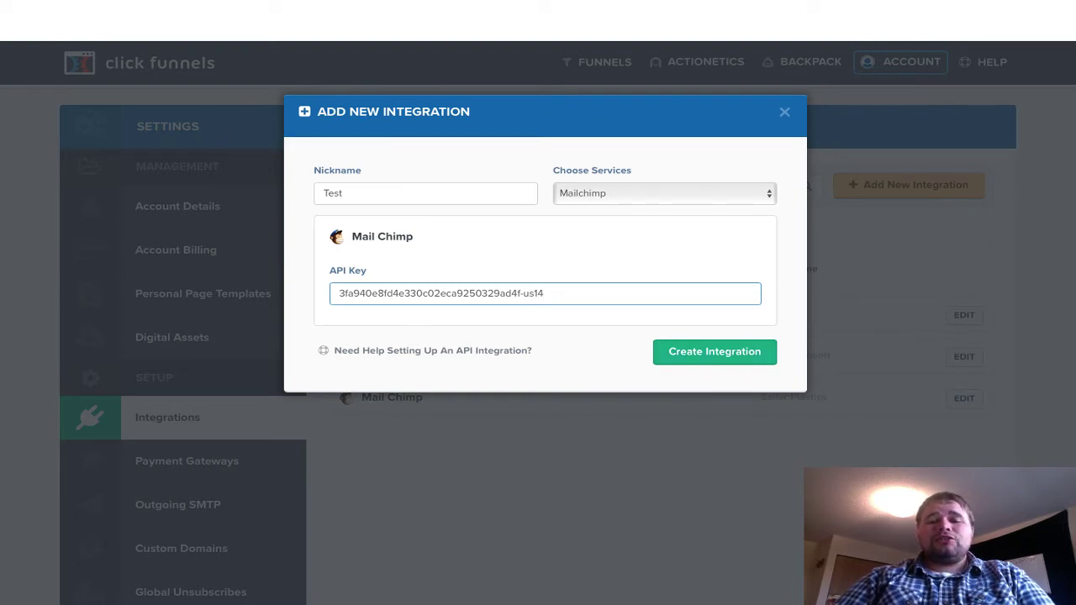
pyautogui.click(715, 351)
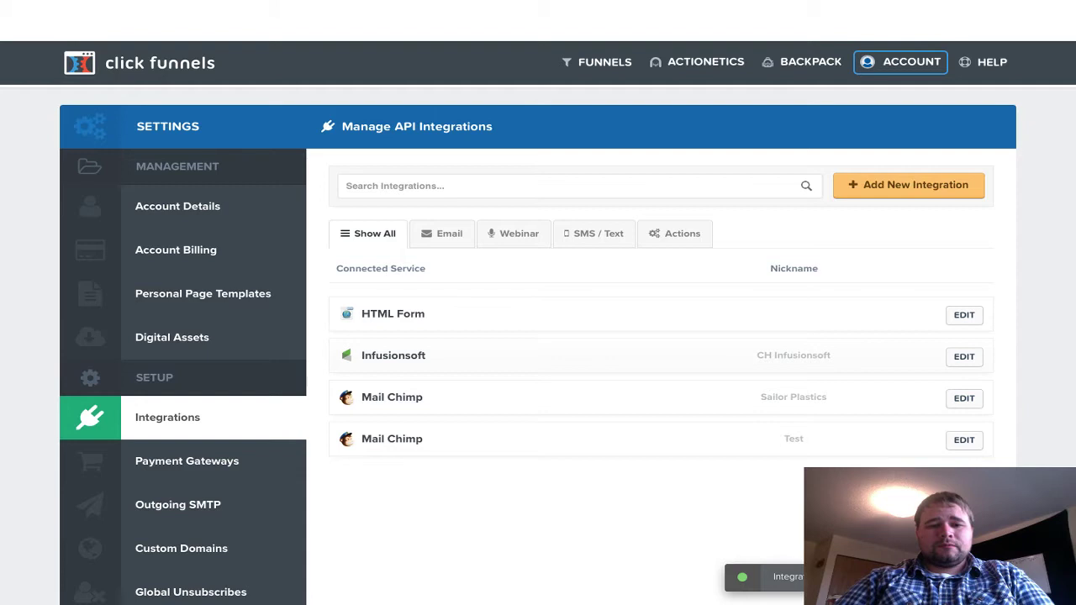
# Return to the funnels list and open the Sailor Pails Free Sample funnel
pyautogui.scroll(-2, 538, 336)
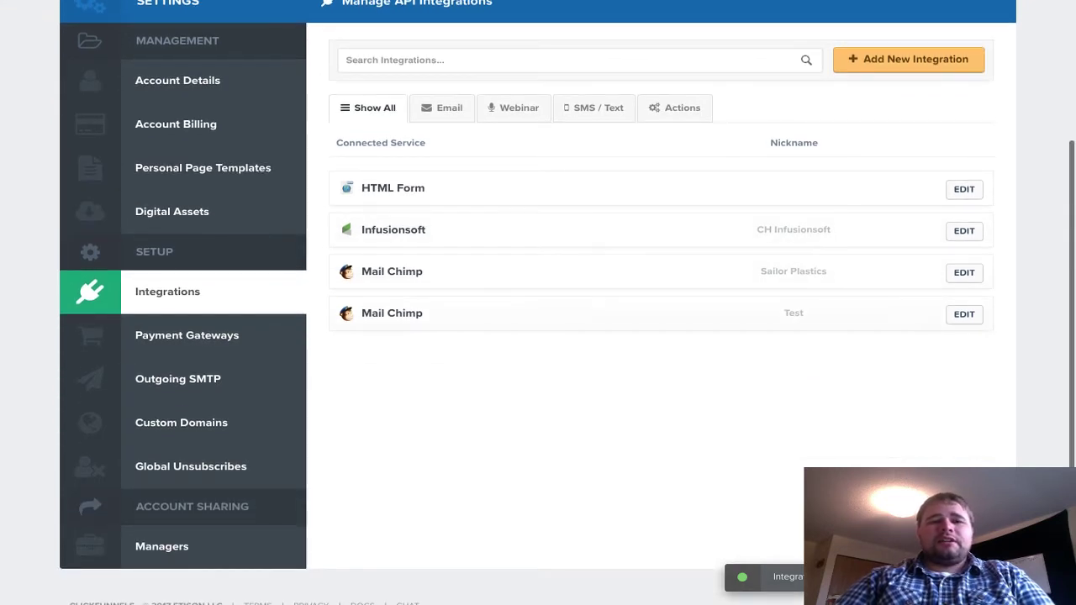
pyautogui.scroll(2, 537, 336)
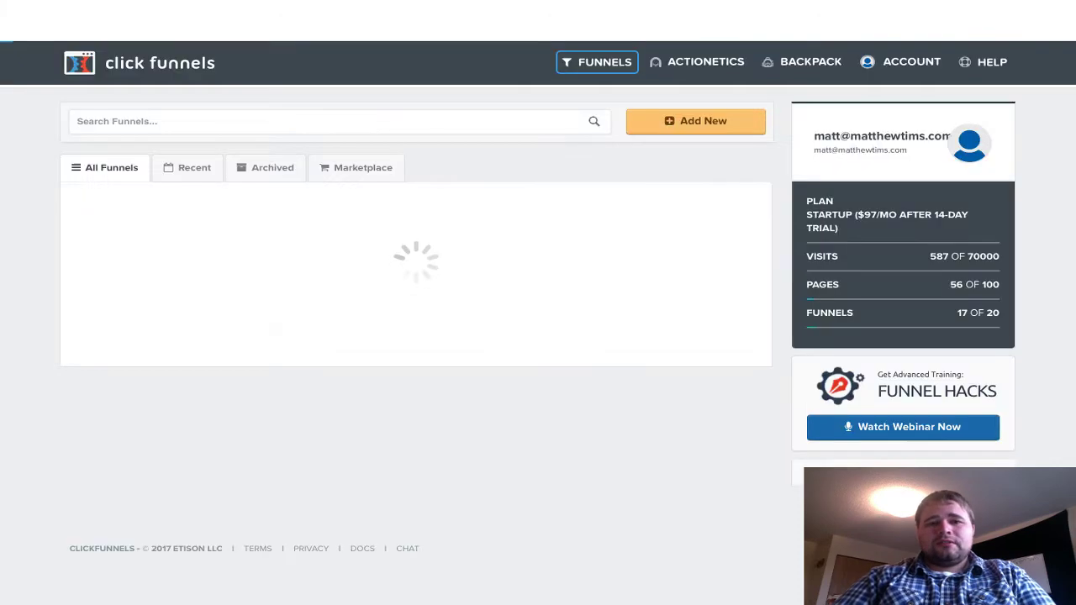
pyautogui.scroll(-2, 174, 292)
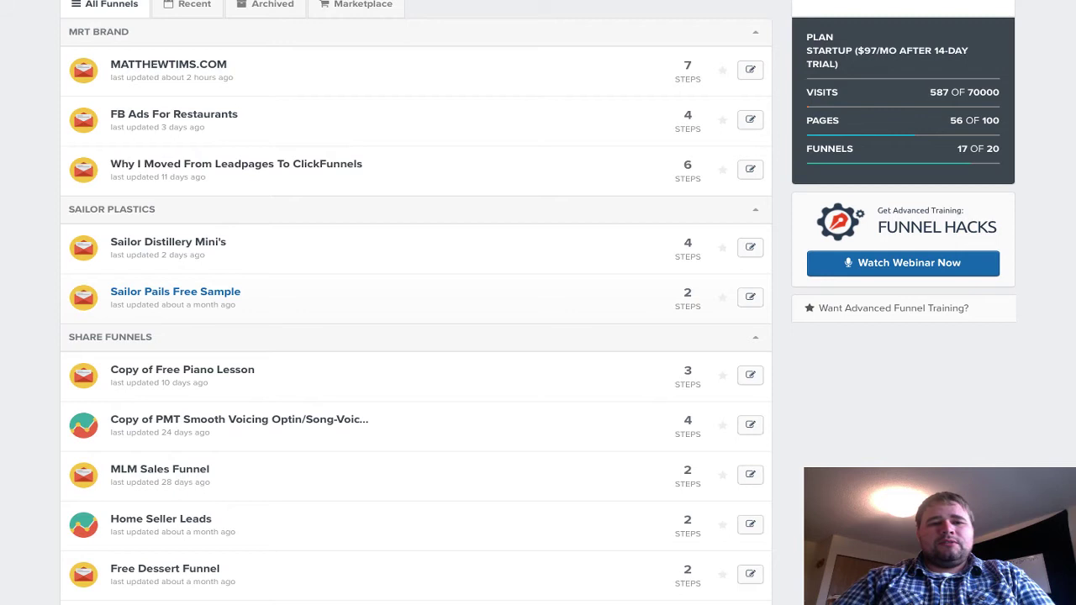
pyautogui.click(175, 292)
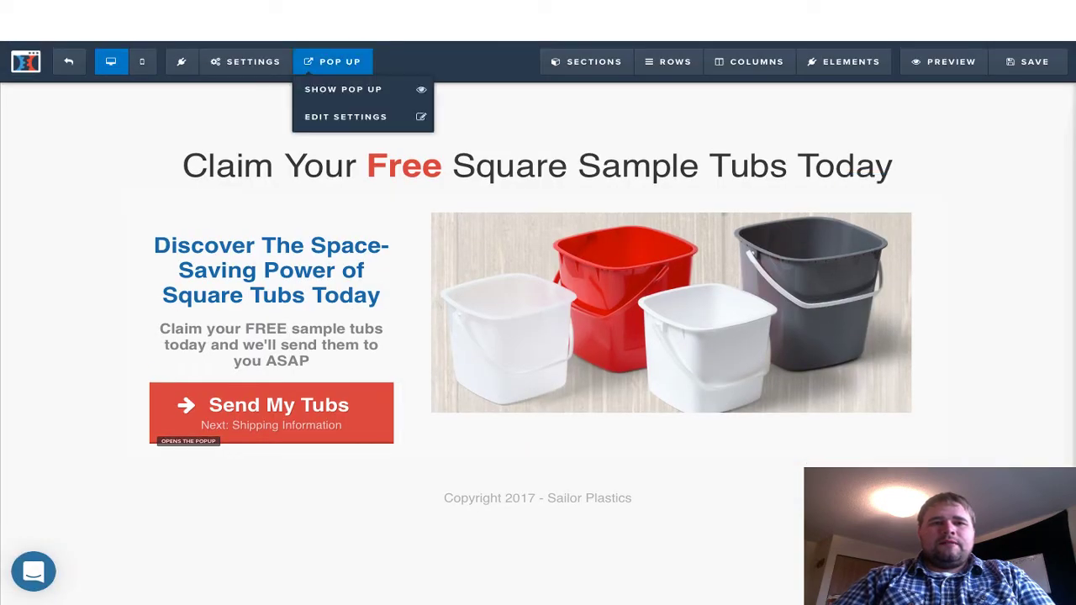
# In the page's email integration settings, connect the Test (Mailchimp) integration with the Add To List action for Test List
pyautogui.moveTo(246, 62)
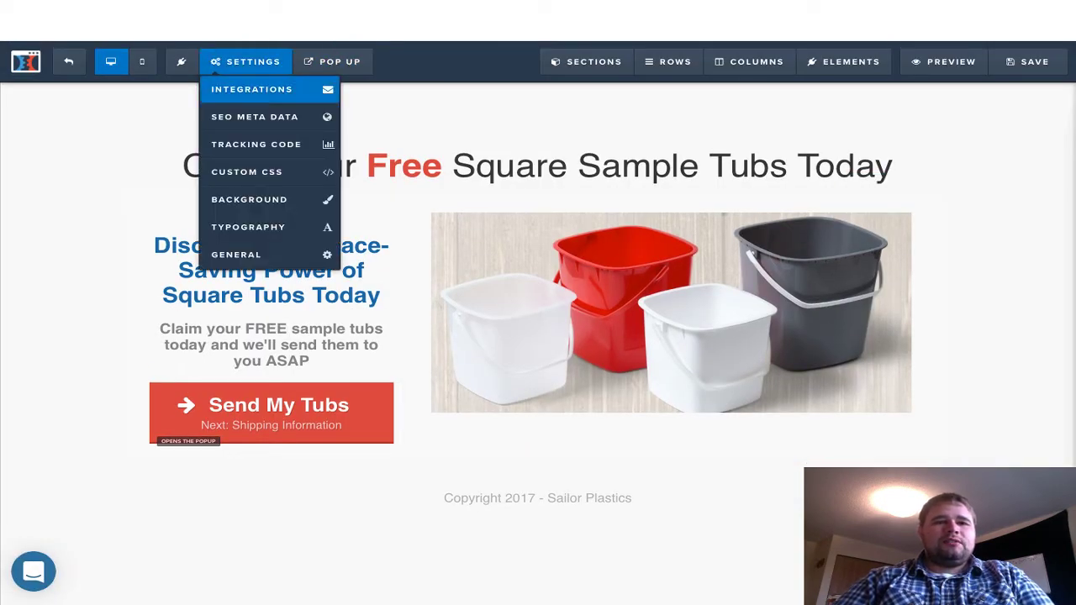
pyautogui.click(252, 89)
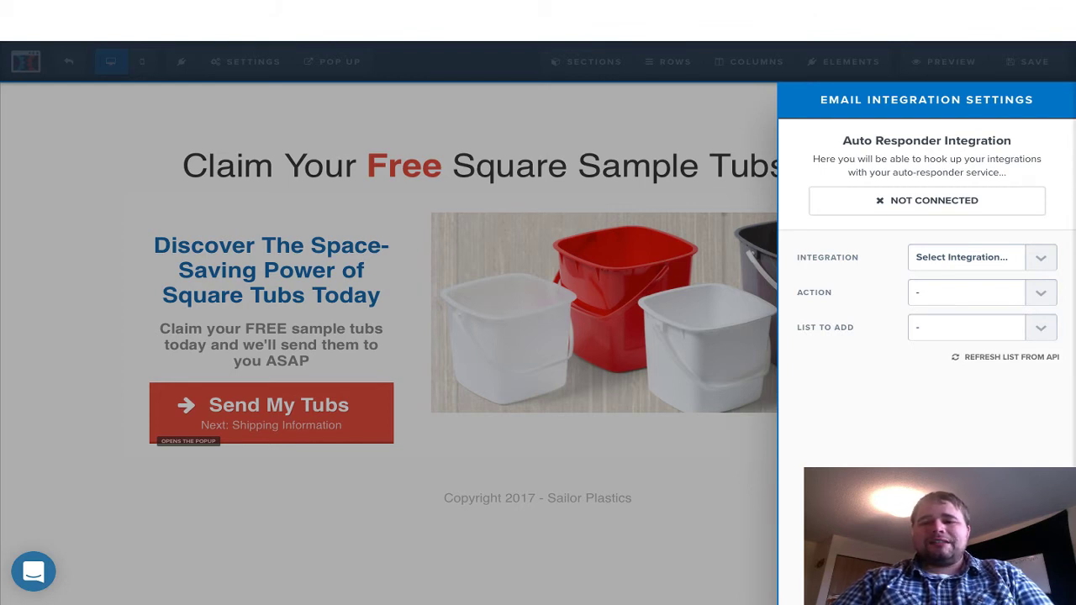
pyautogui.click(966, 258)
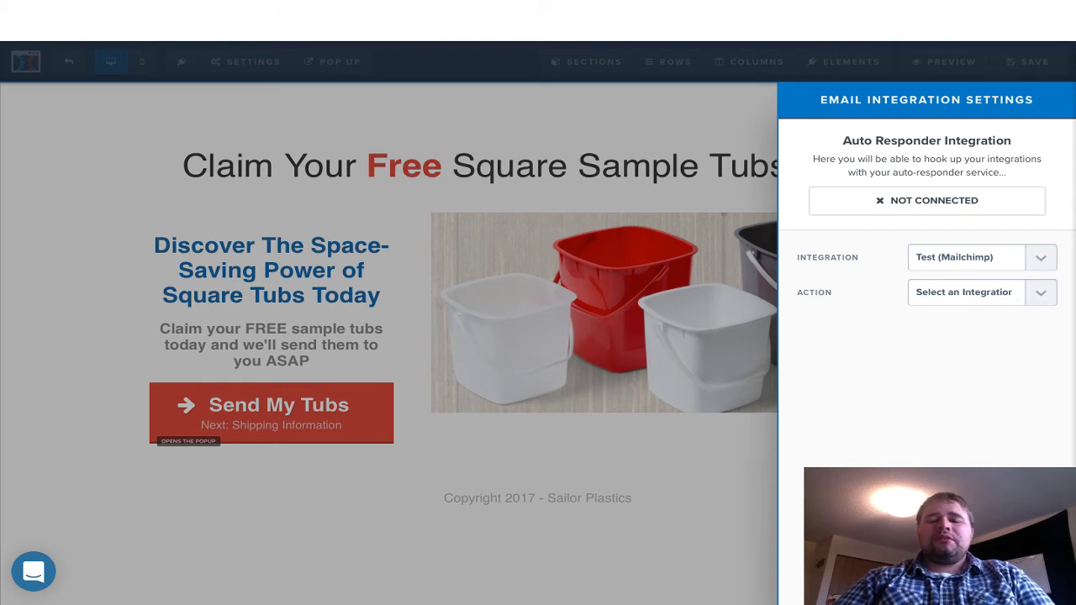
pyautogui.click(966, 291)
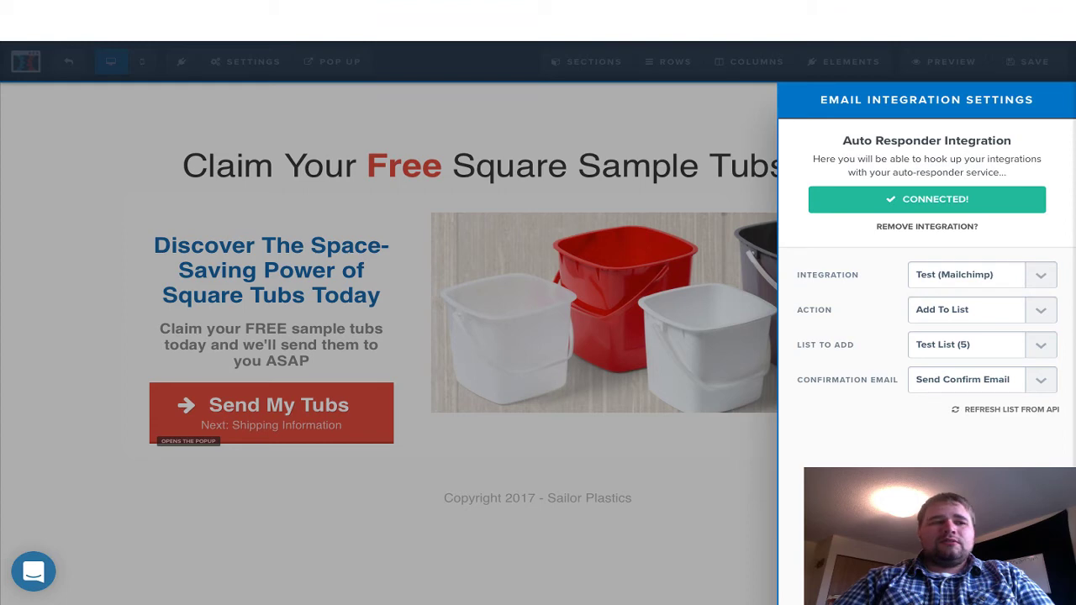
# Set the integration's confirmation email option to Don't Send Confirm and save the page
pyautogui.press('Down')
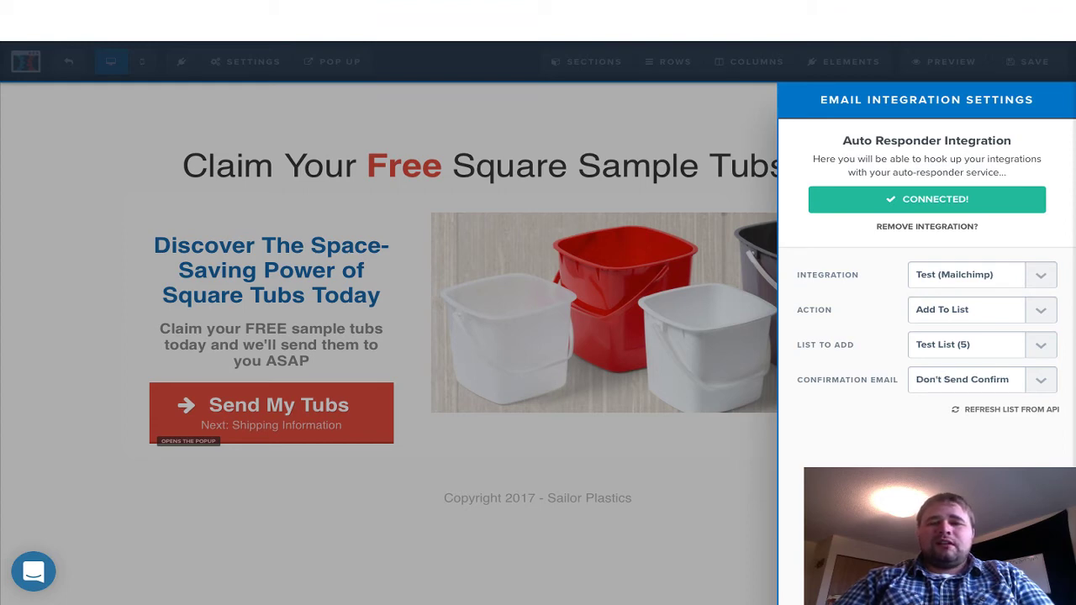
pyautogui.press('Up')
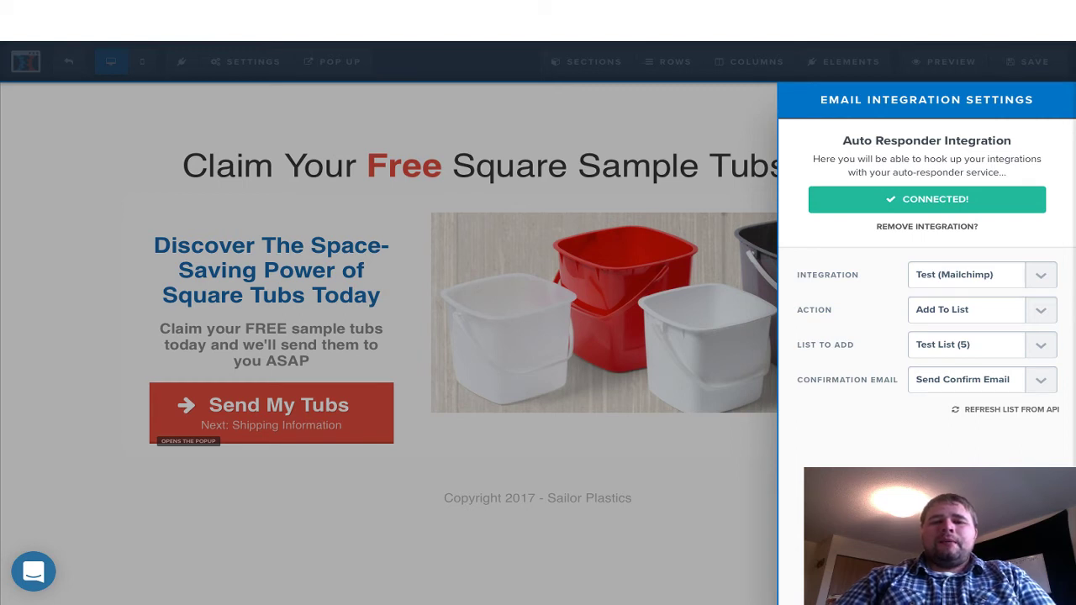
pyautogui.press('Down')
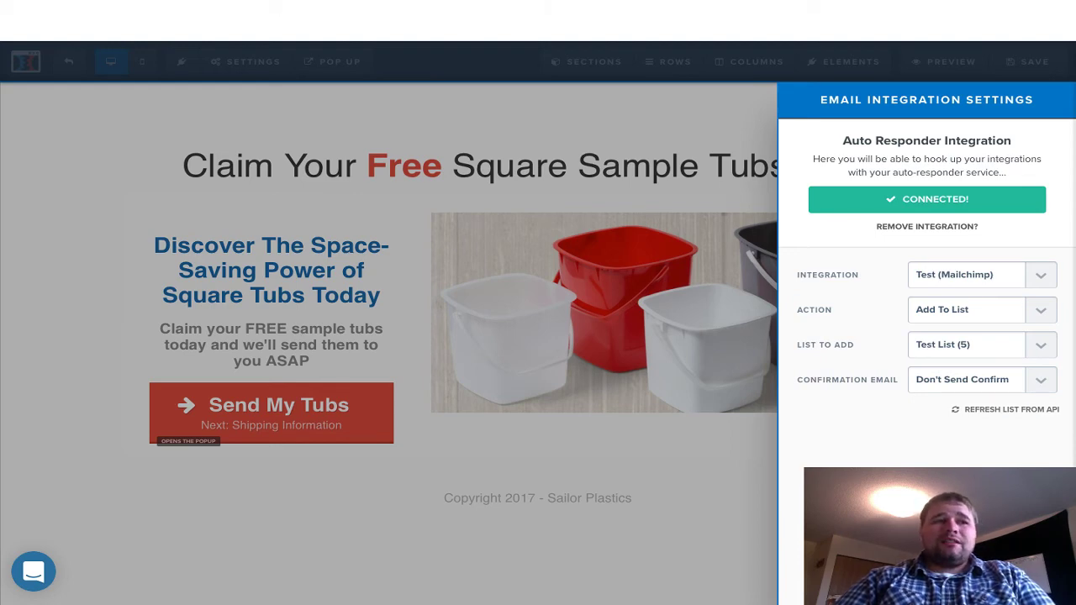
pyautogui.press('Escape')
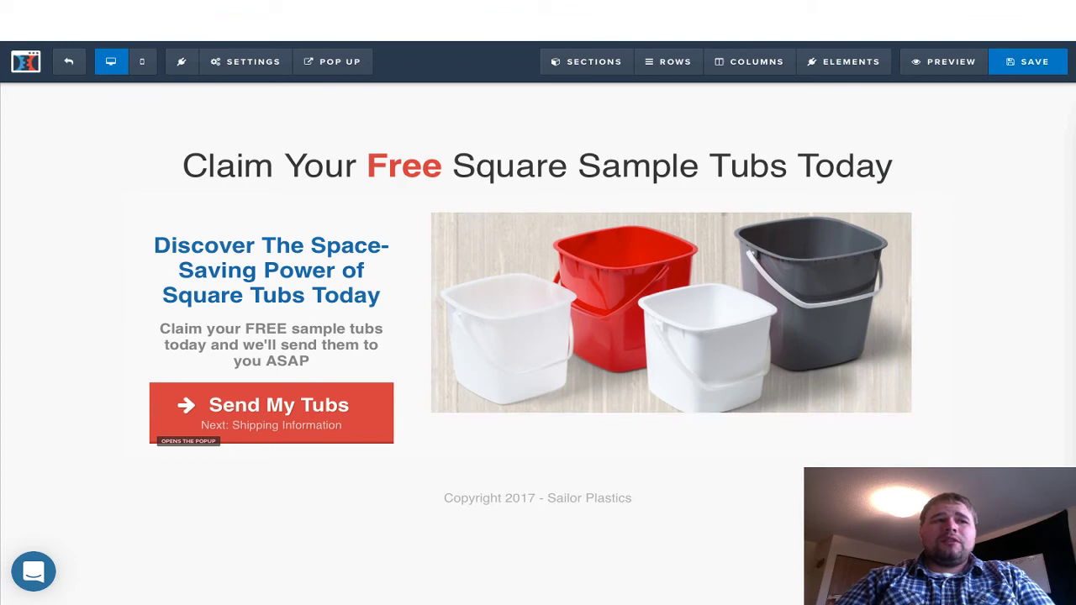
pyautogui.click(1027, 61)
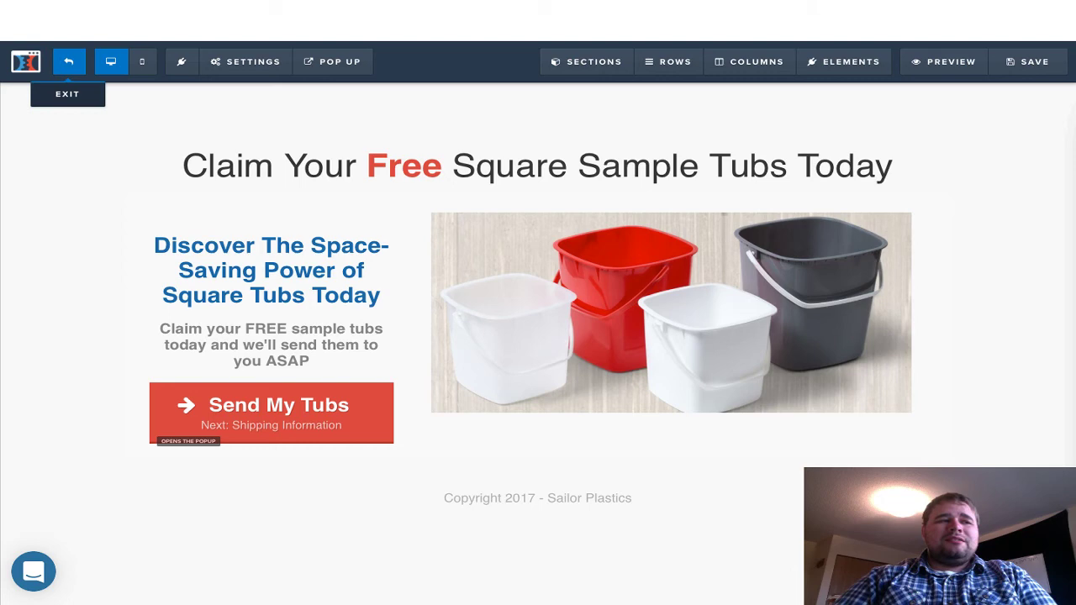
# Exit the page editor, view the opt-in step's automation, and open the settings of the Sailor Pails Free Sample funnel
pyautogui.click(69, 62)
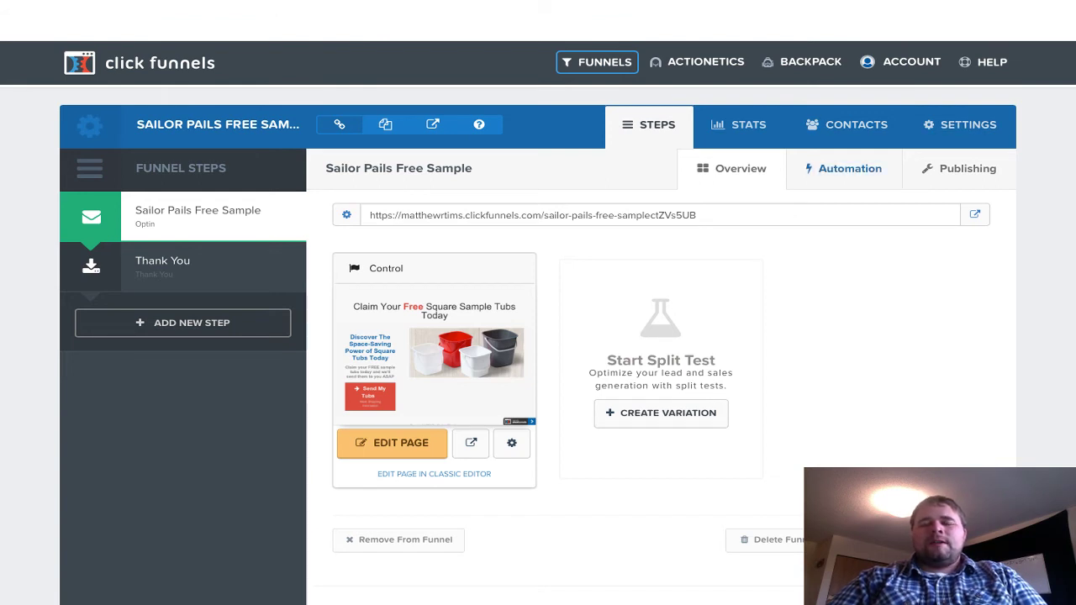
pyautogui.click(843, 168)
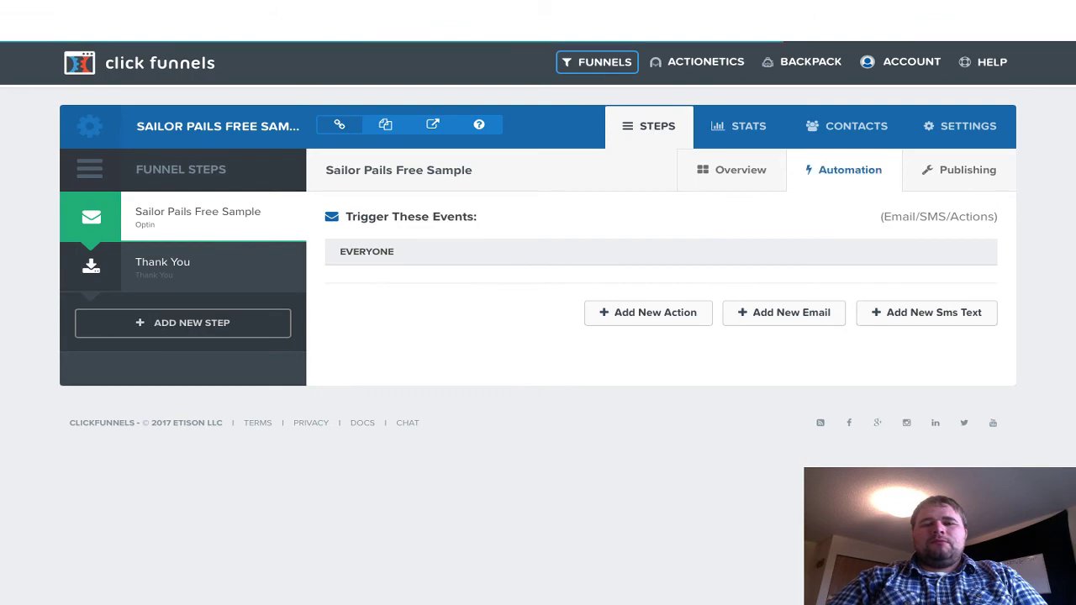
pyautogui.click(959, 125)
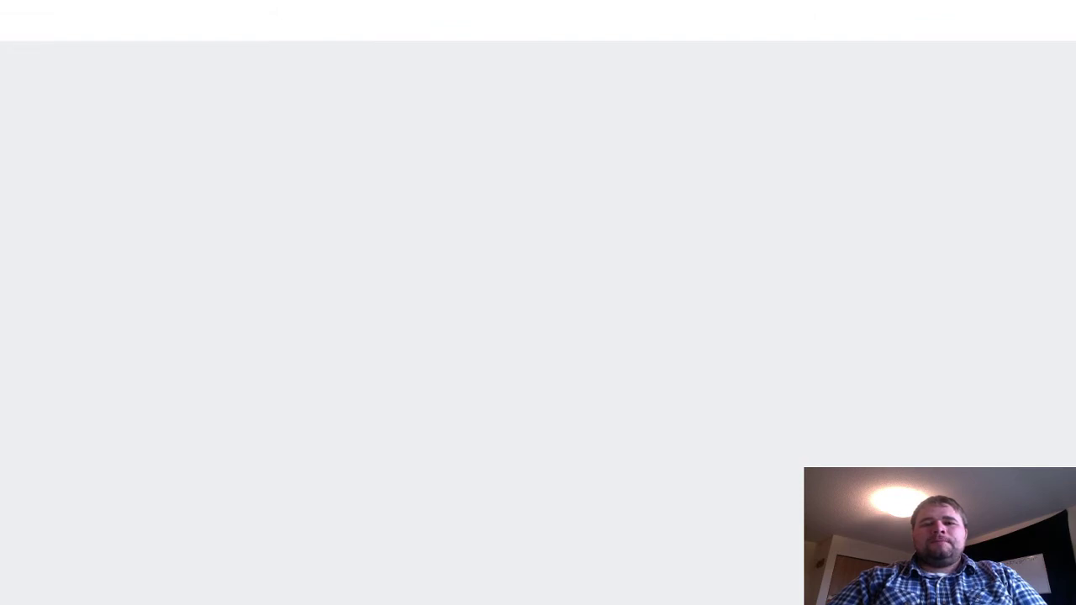
# Examine the Zapier options in the funnel settings, especially the Zap for email notifications about new ClickFunnels contacts
pyautogui.scroll(-3, 537, 303)
pyautogui.scroll(-6, 538, 336)
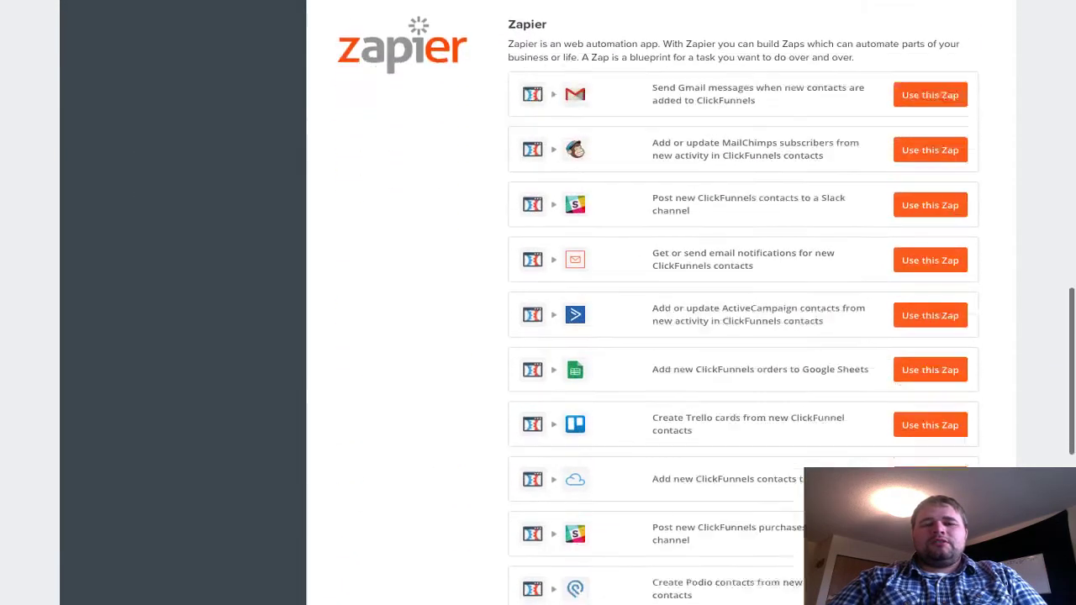
pyautogui.scroll(2, 538, 336)
pyautogui.scroll(10, 538, 337)
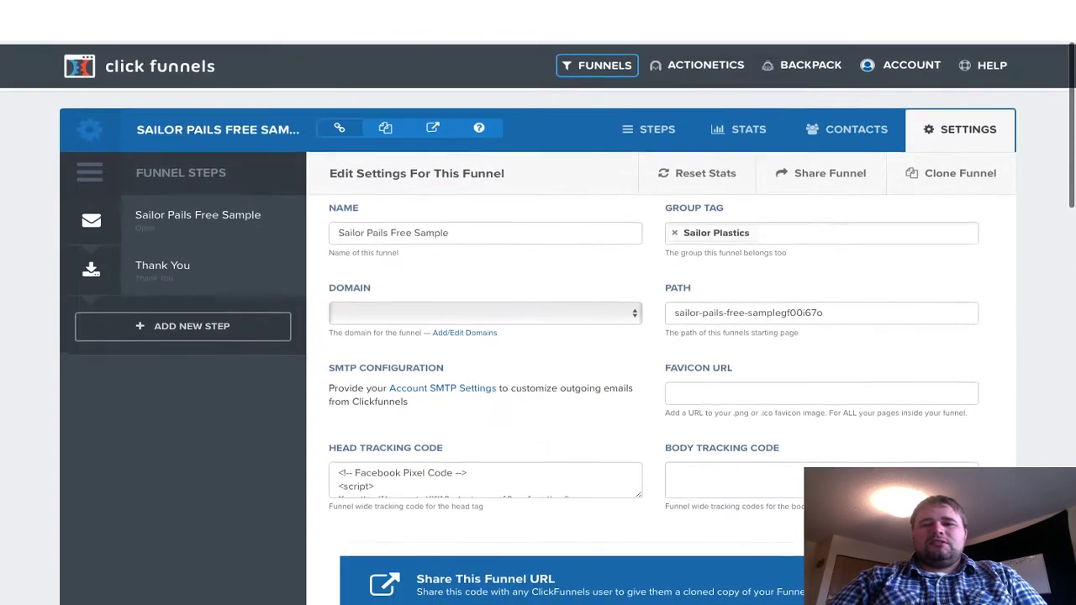
pyautogui.scroll(-10, 538, 336)
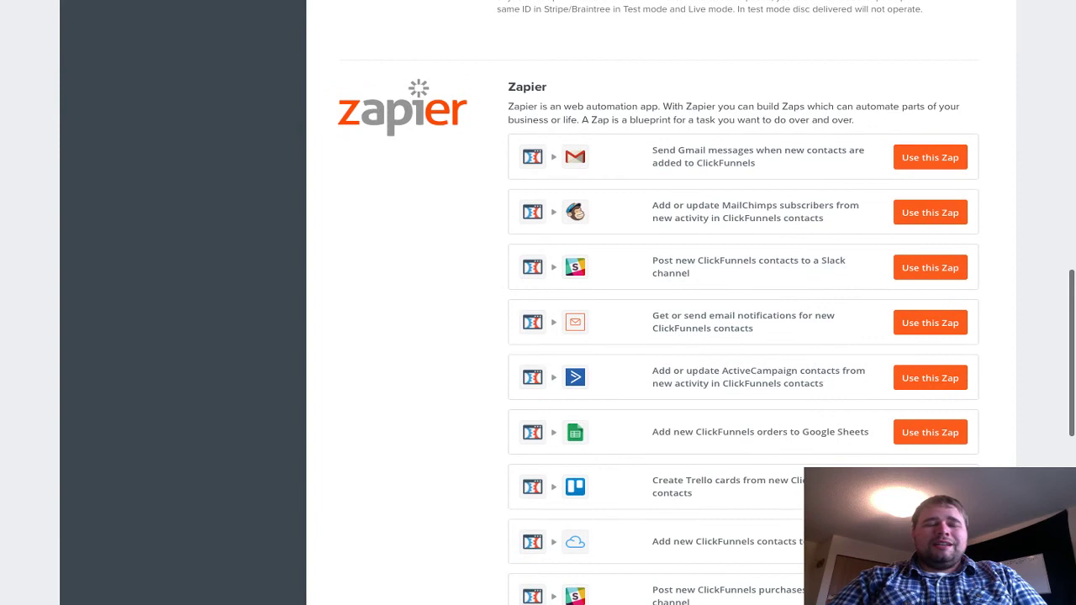
pyautogui.scroll(-1, 538, 336)
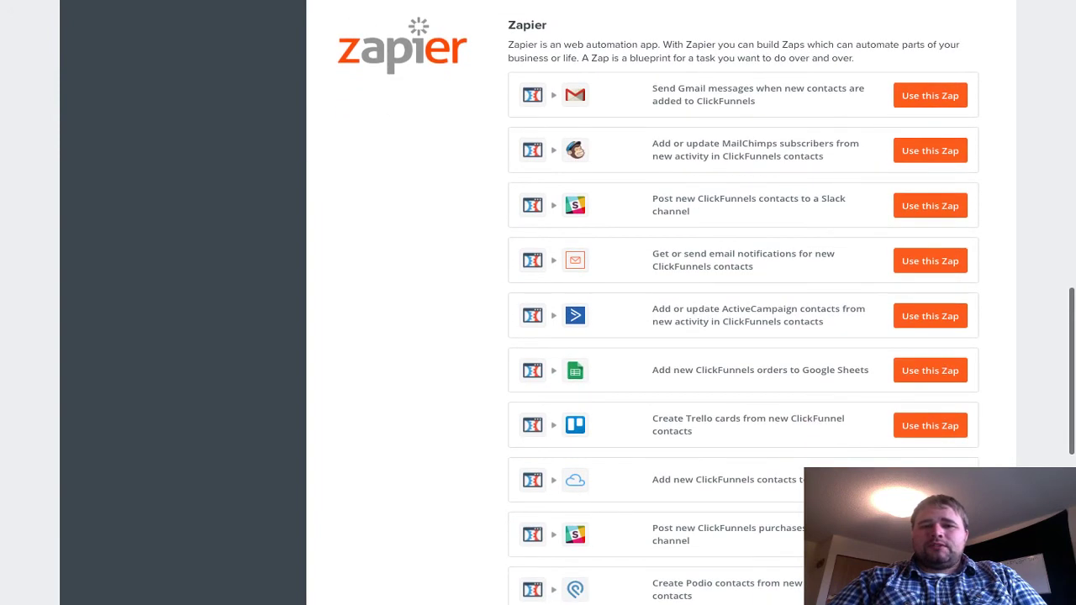
pyautogui.moveTo(652, 253); pyautogui.dragTo(753, 267)
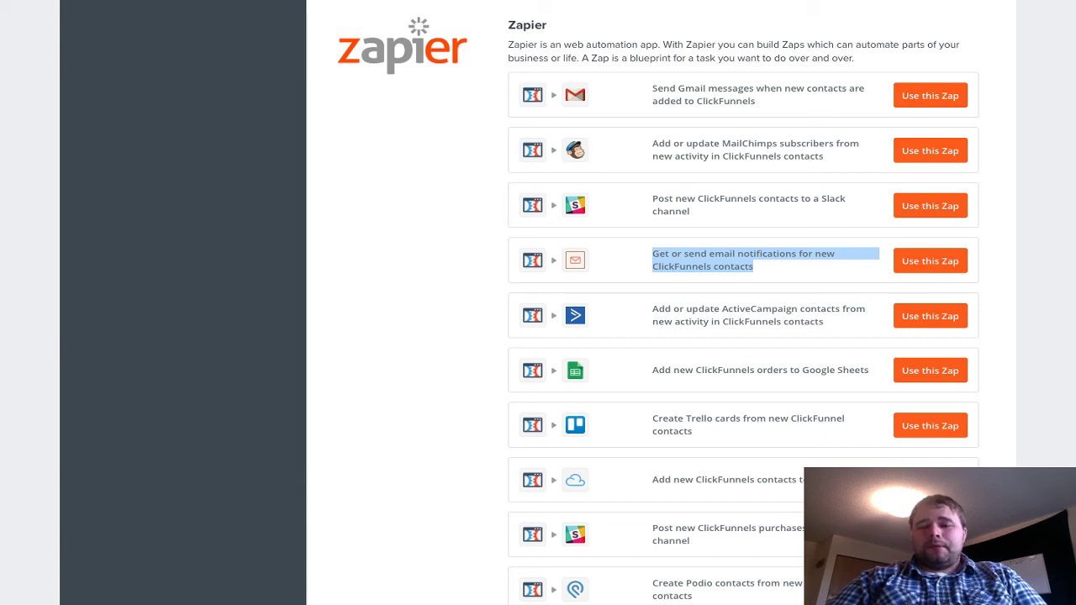
pyautogui.scroll(-2, 742, 336)
pyautogui.scroll(3, 743, 336)
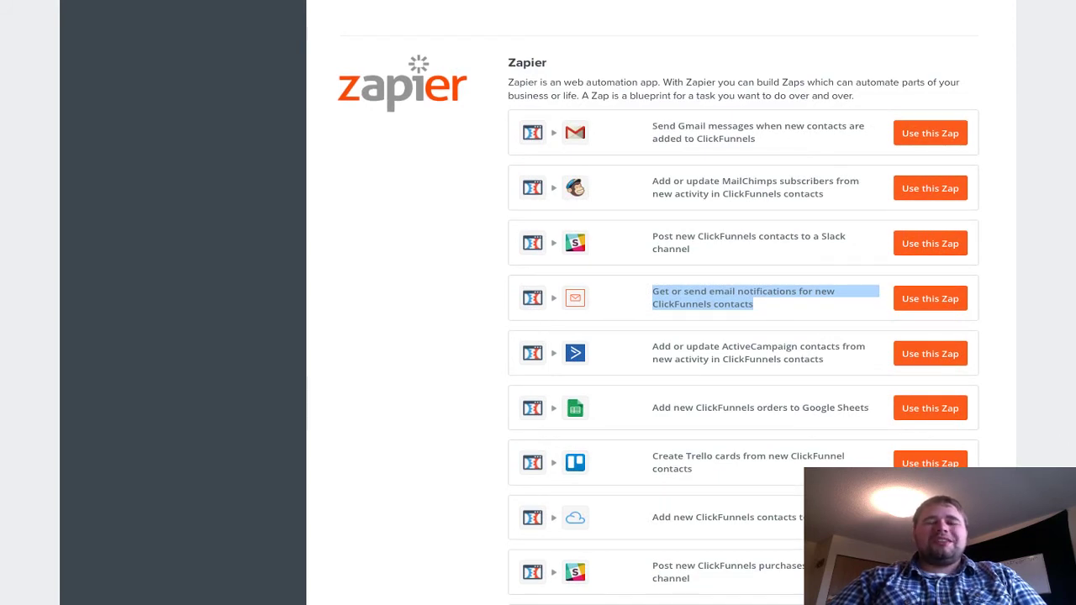
pyautogui.moveTo(652, 291); pyautogui.dragTo(752, 304)
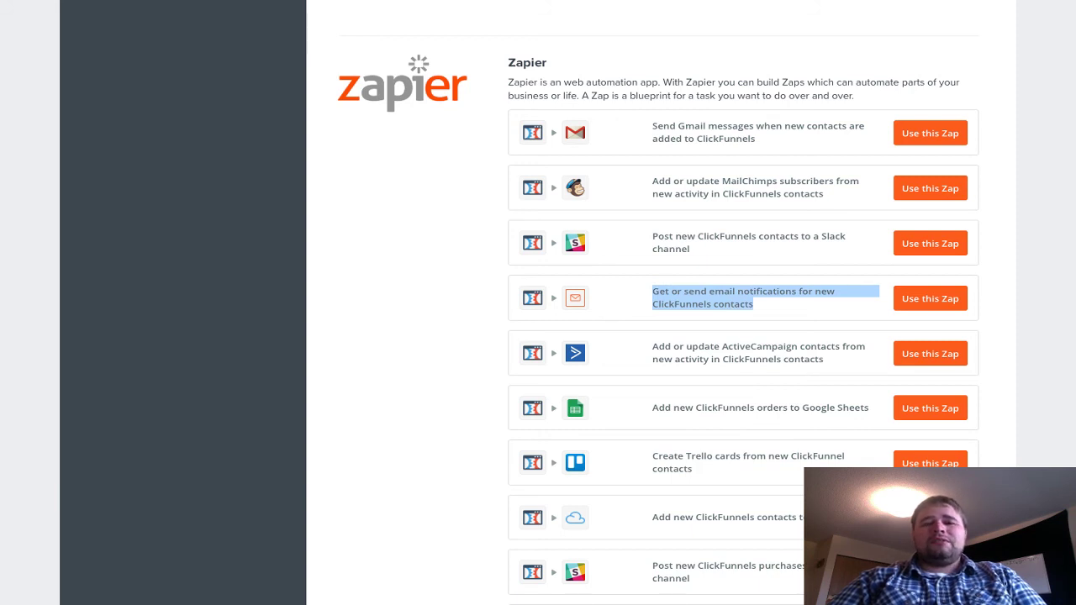
pyautogui.scroll(1, 706, 302)
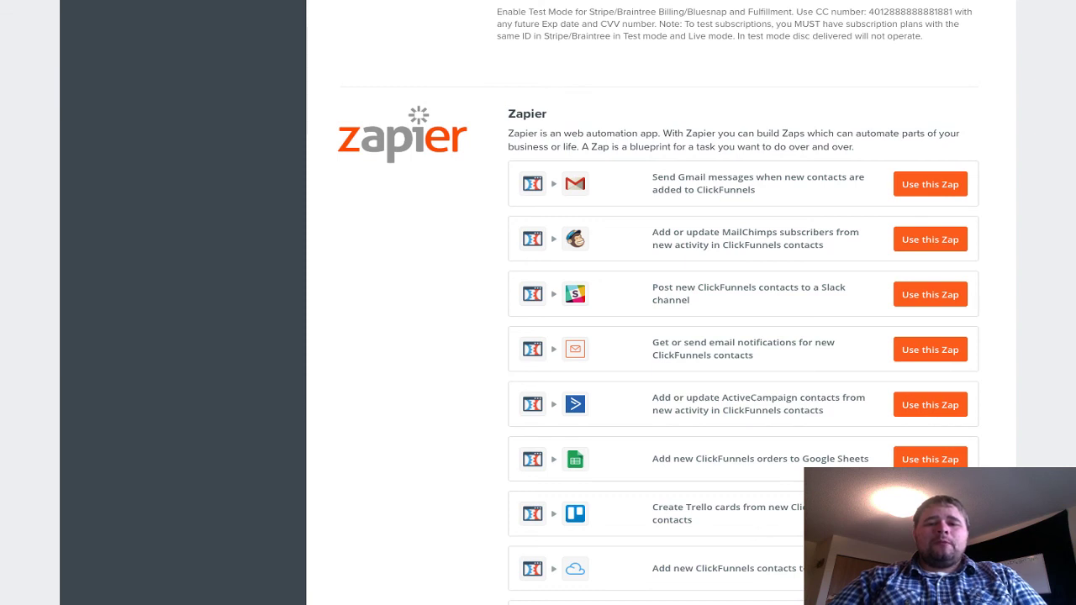
pyautogui.moveTo(652, 342); pyautogui.dragTo(753, 355)
pyautogui.click(753, 354)
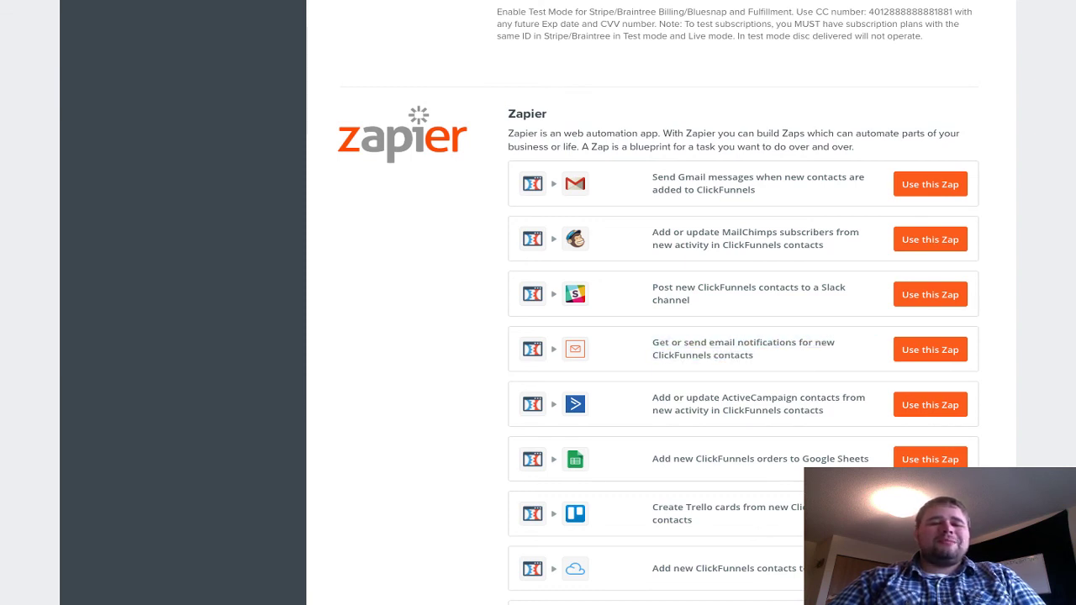
pyautogui.moveTo(652, 342); pyautogui.dragTo(753, 355)
pyautogui.scroll(15, 538, 303)
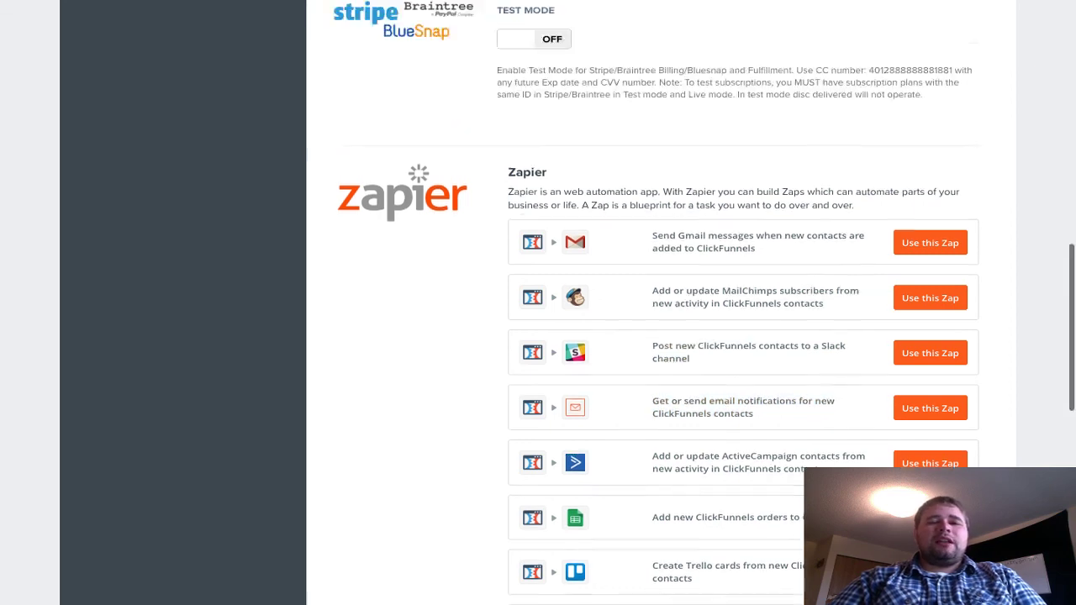